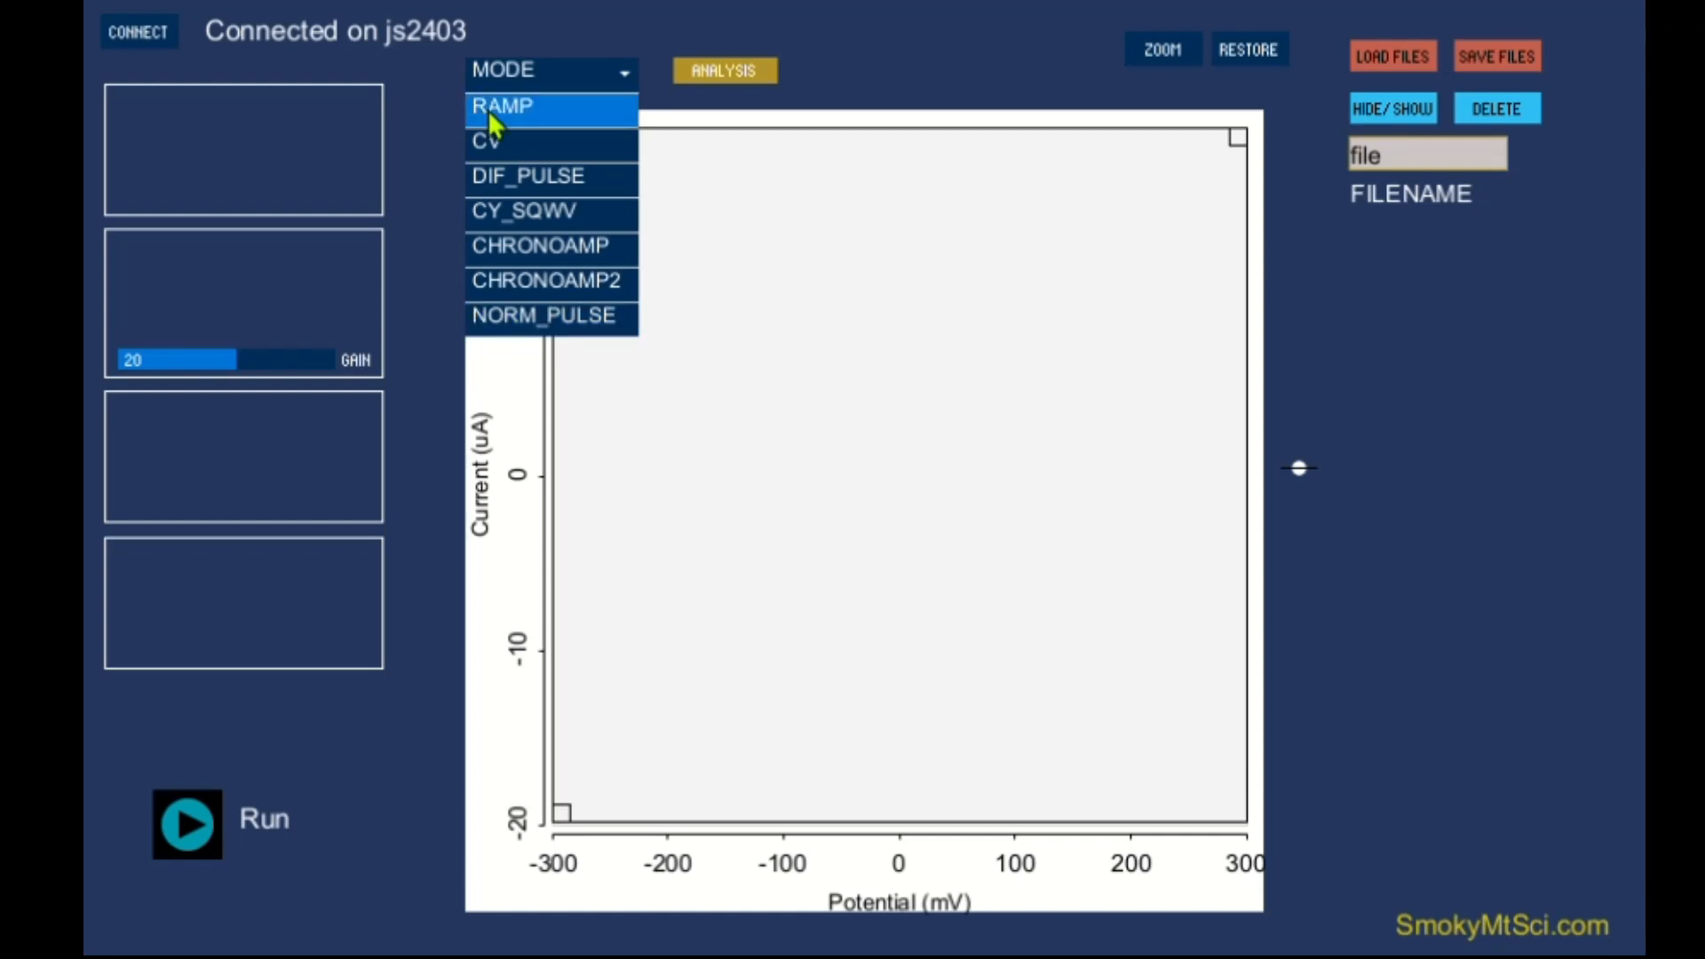
- Choose the RAMP mode, set the final voltage limit to 200 mV and run the scan
{"action": "left_click", "coordinate": [523, 121]}
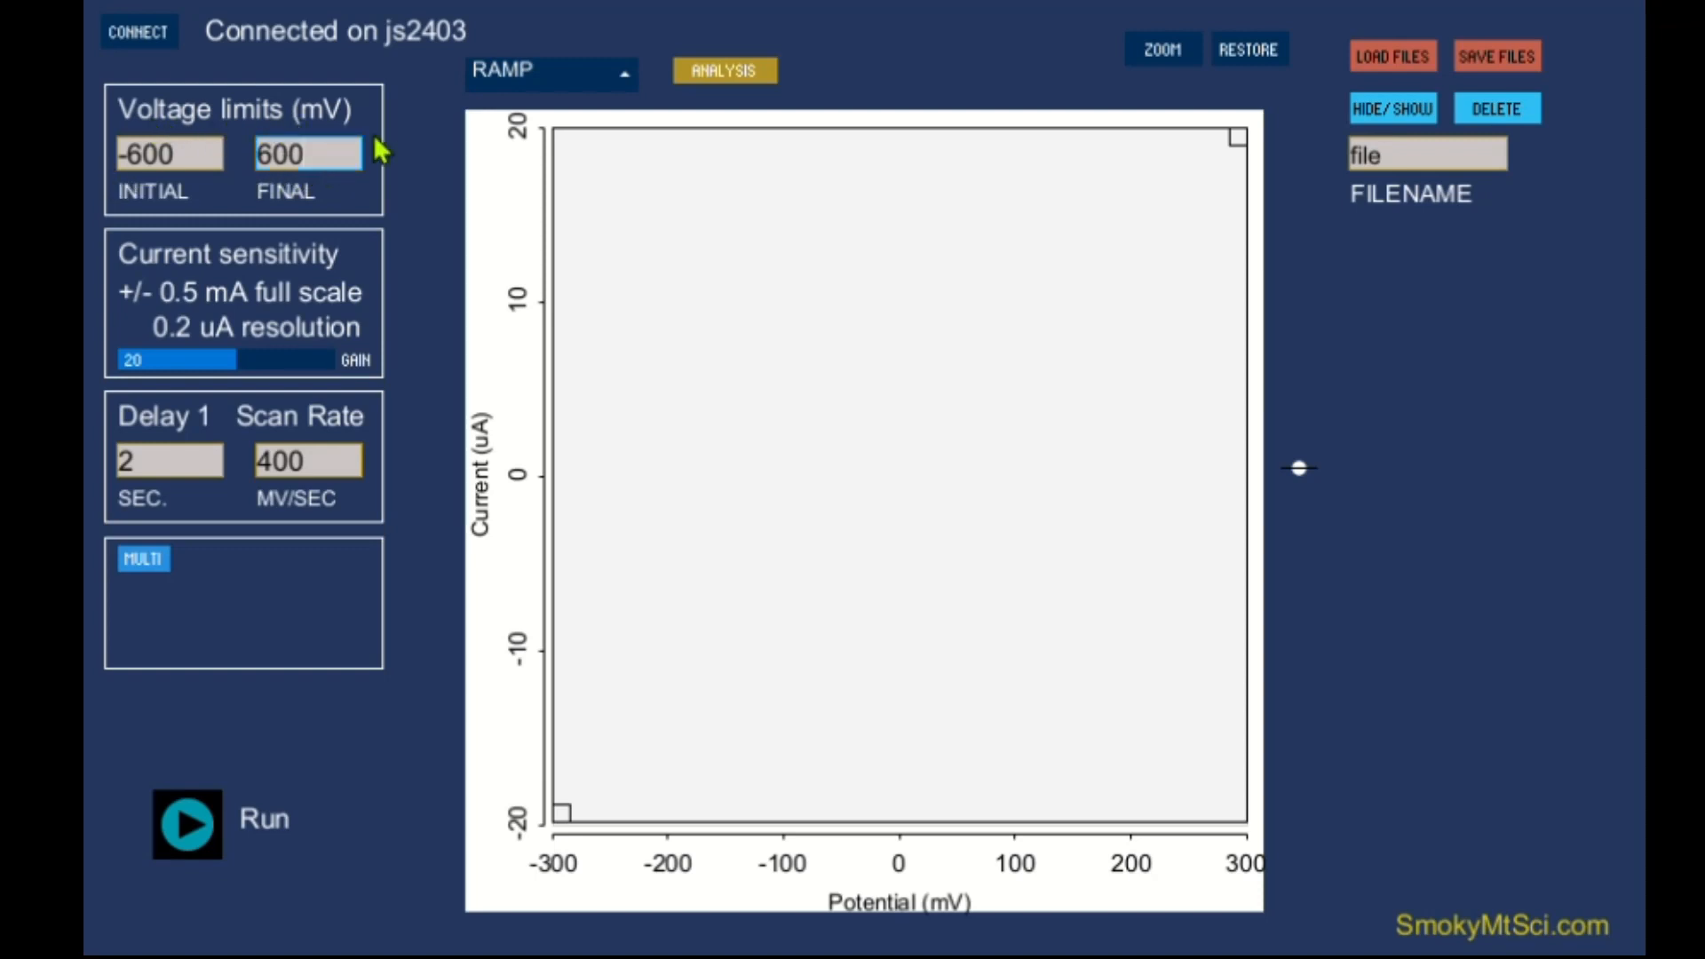
{"action": "key", "text": "BackSpace"}
{"action": "key", "text": "BackSpace"}
{"action": "key", "text": "BackSpace"}
{"action": "type", "text": "200"}
{"action": "left_click", "coordinate": [190, 835]}
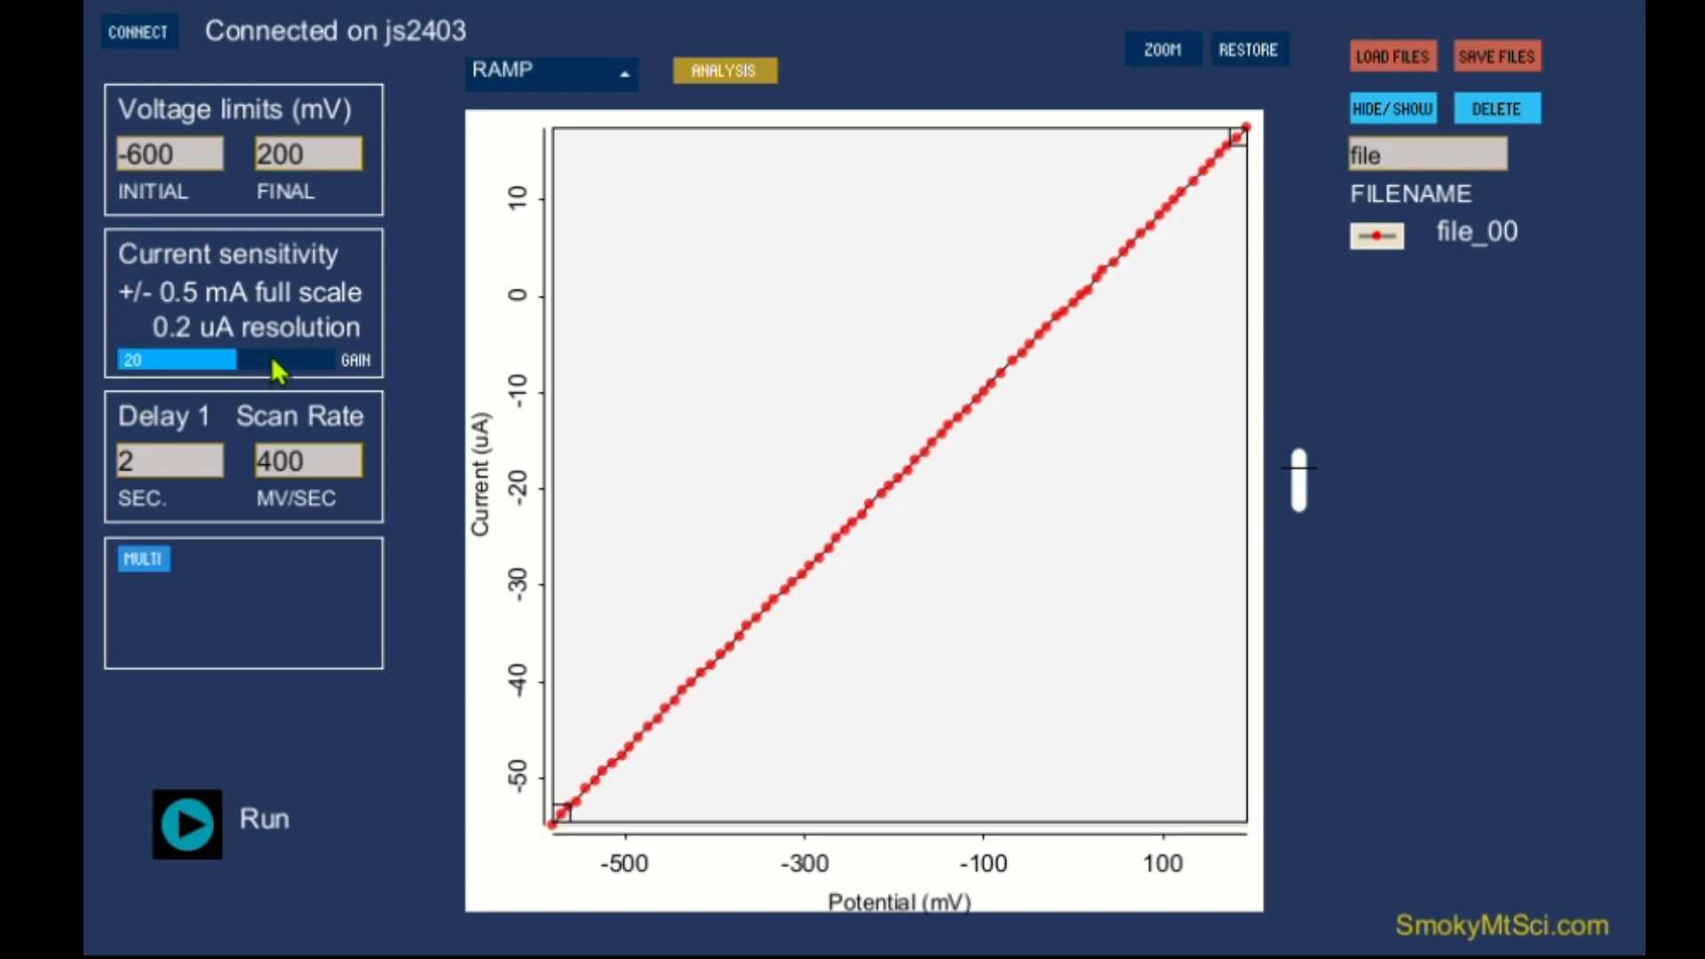
- Set the gain to 32, name the data file JS2503 and run the ramp scan
{"action": "left_click", "coordinate": [307, 359]}
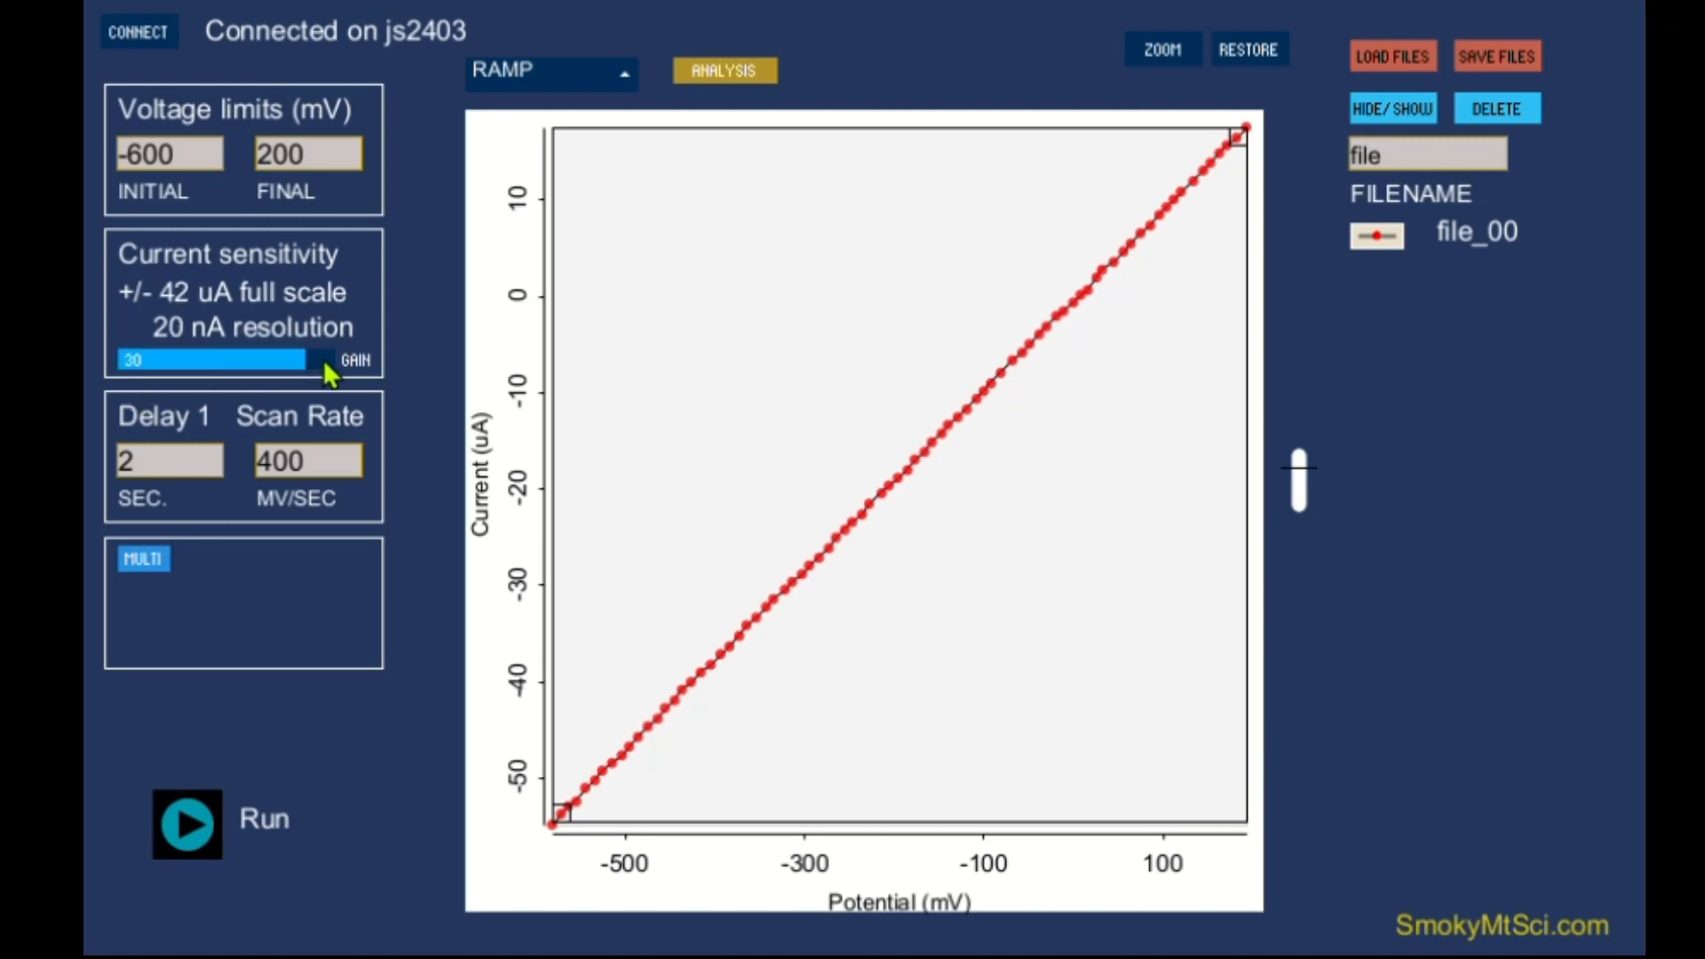
{"action": "left_click", "coordinate": [325, 364]}
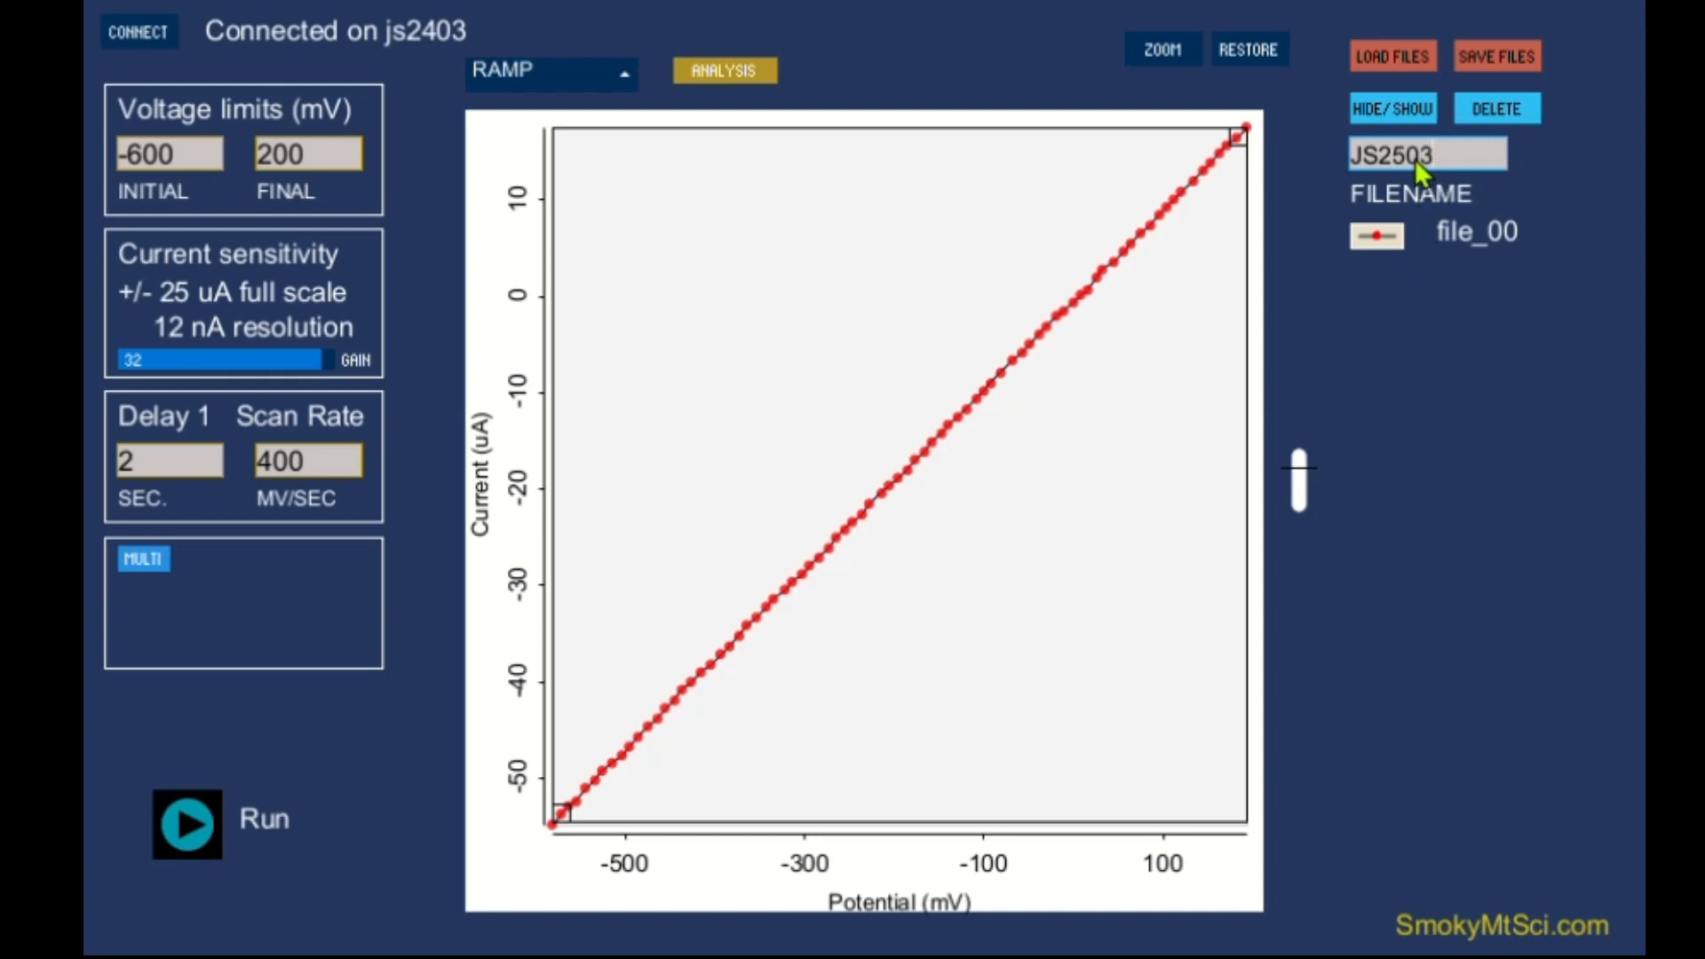
{"action": "left_click", "coordinate": [190, 825]}
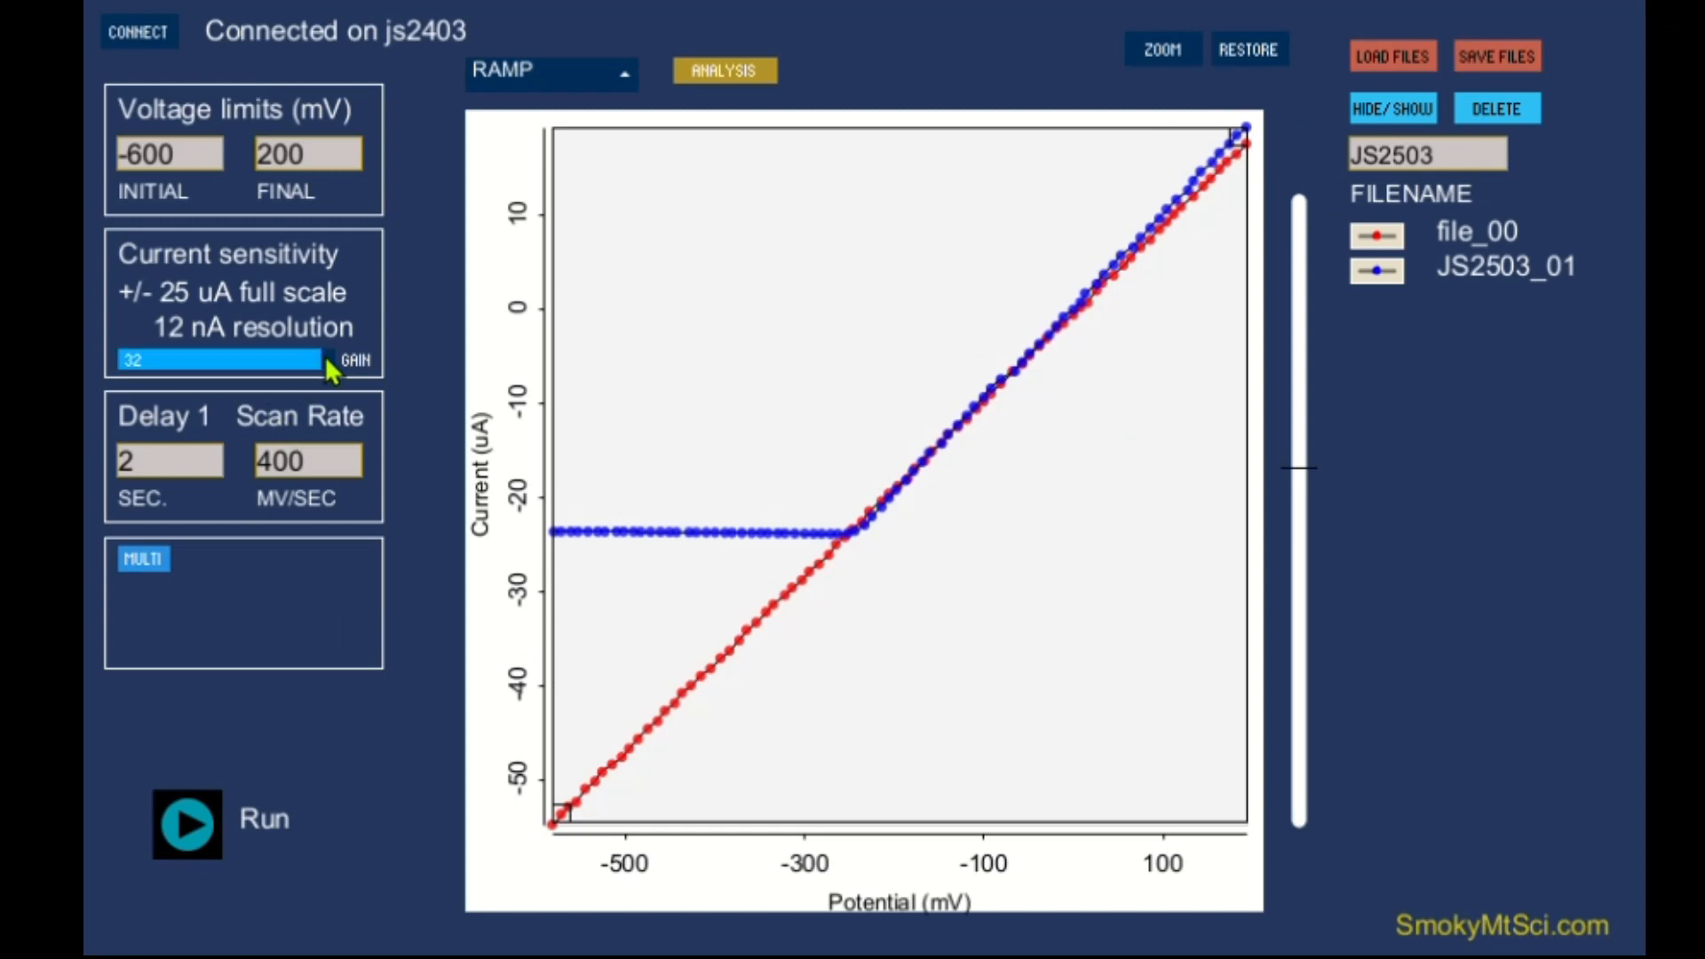
- Run two more ramp scans, one at gain 28 and one at gain 26
{"action": "left_click", "coordinate": [294, 366]}
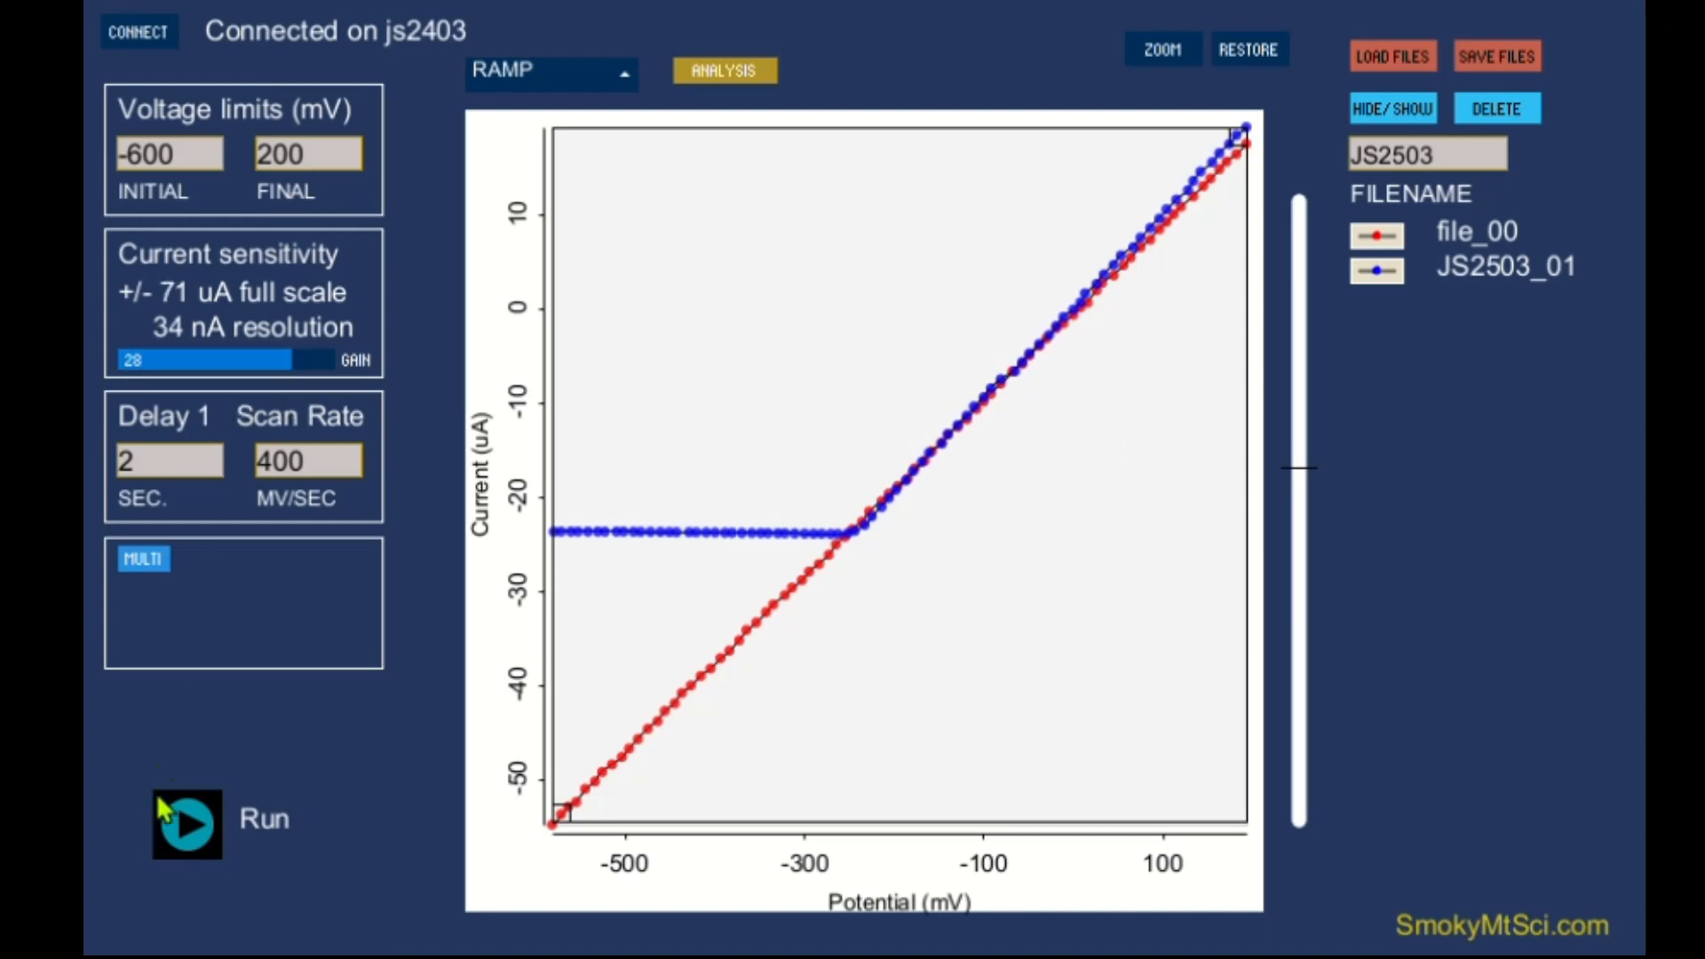
{"action": "left_click", "coordinate": [188, 827]}
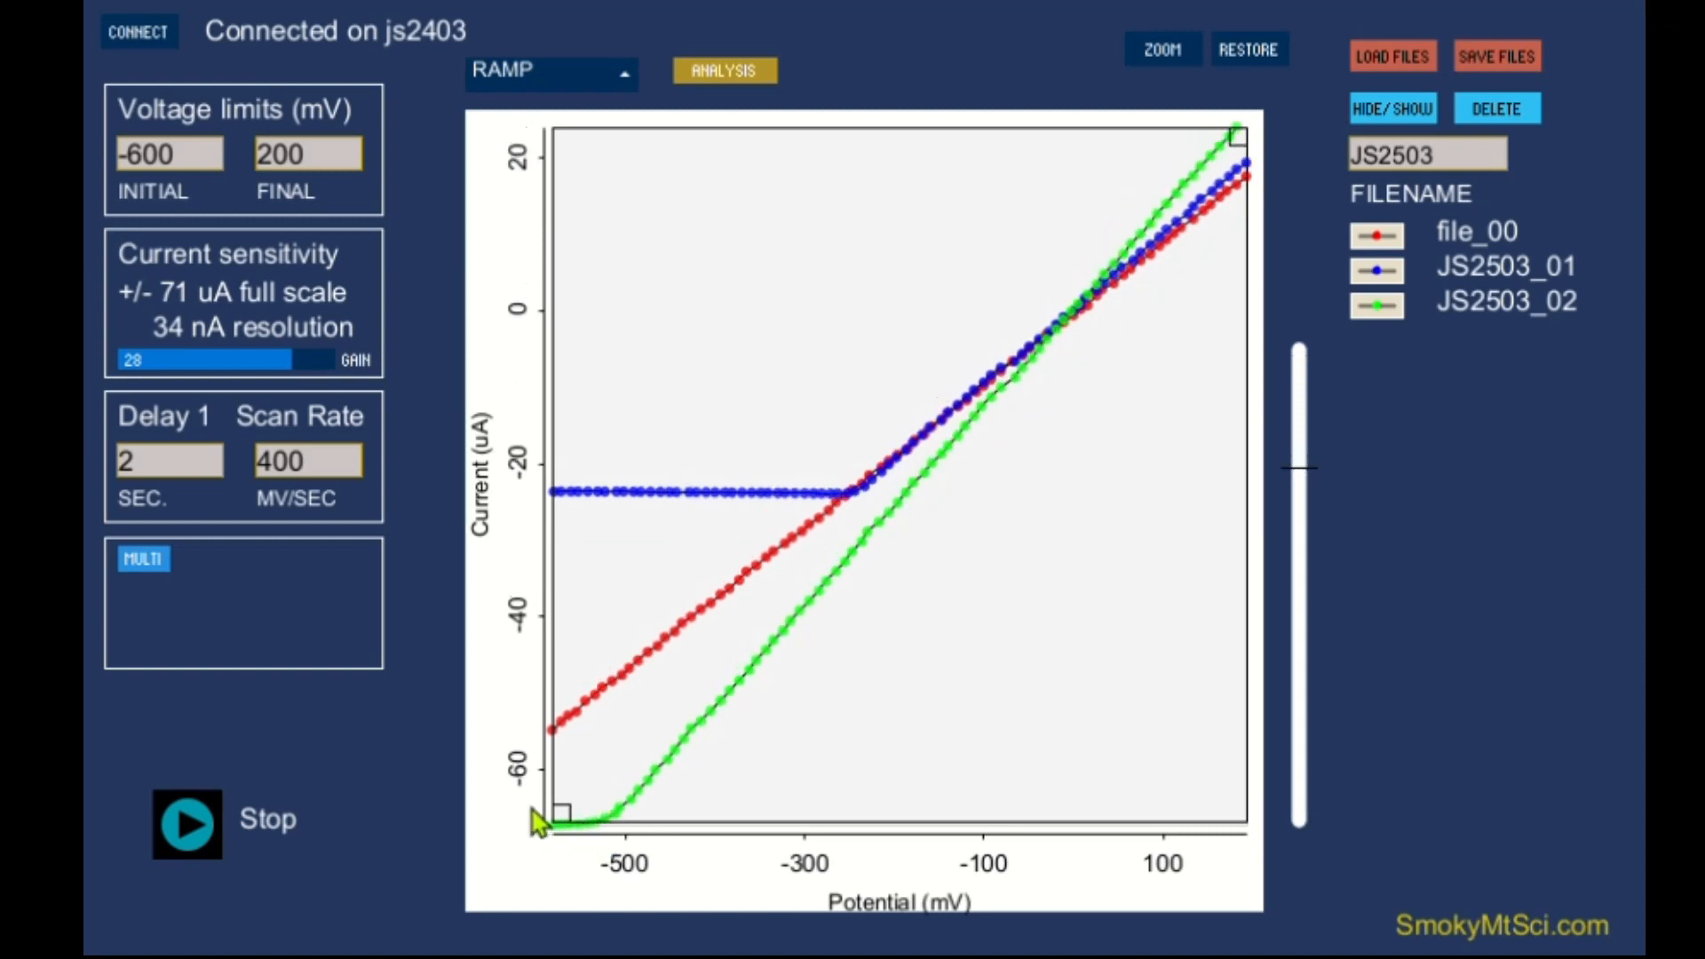
{"action": "left_click", "coordinate": [276, 362]}
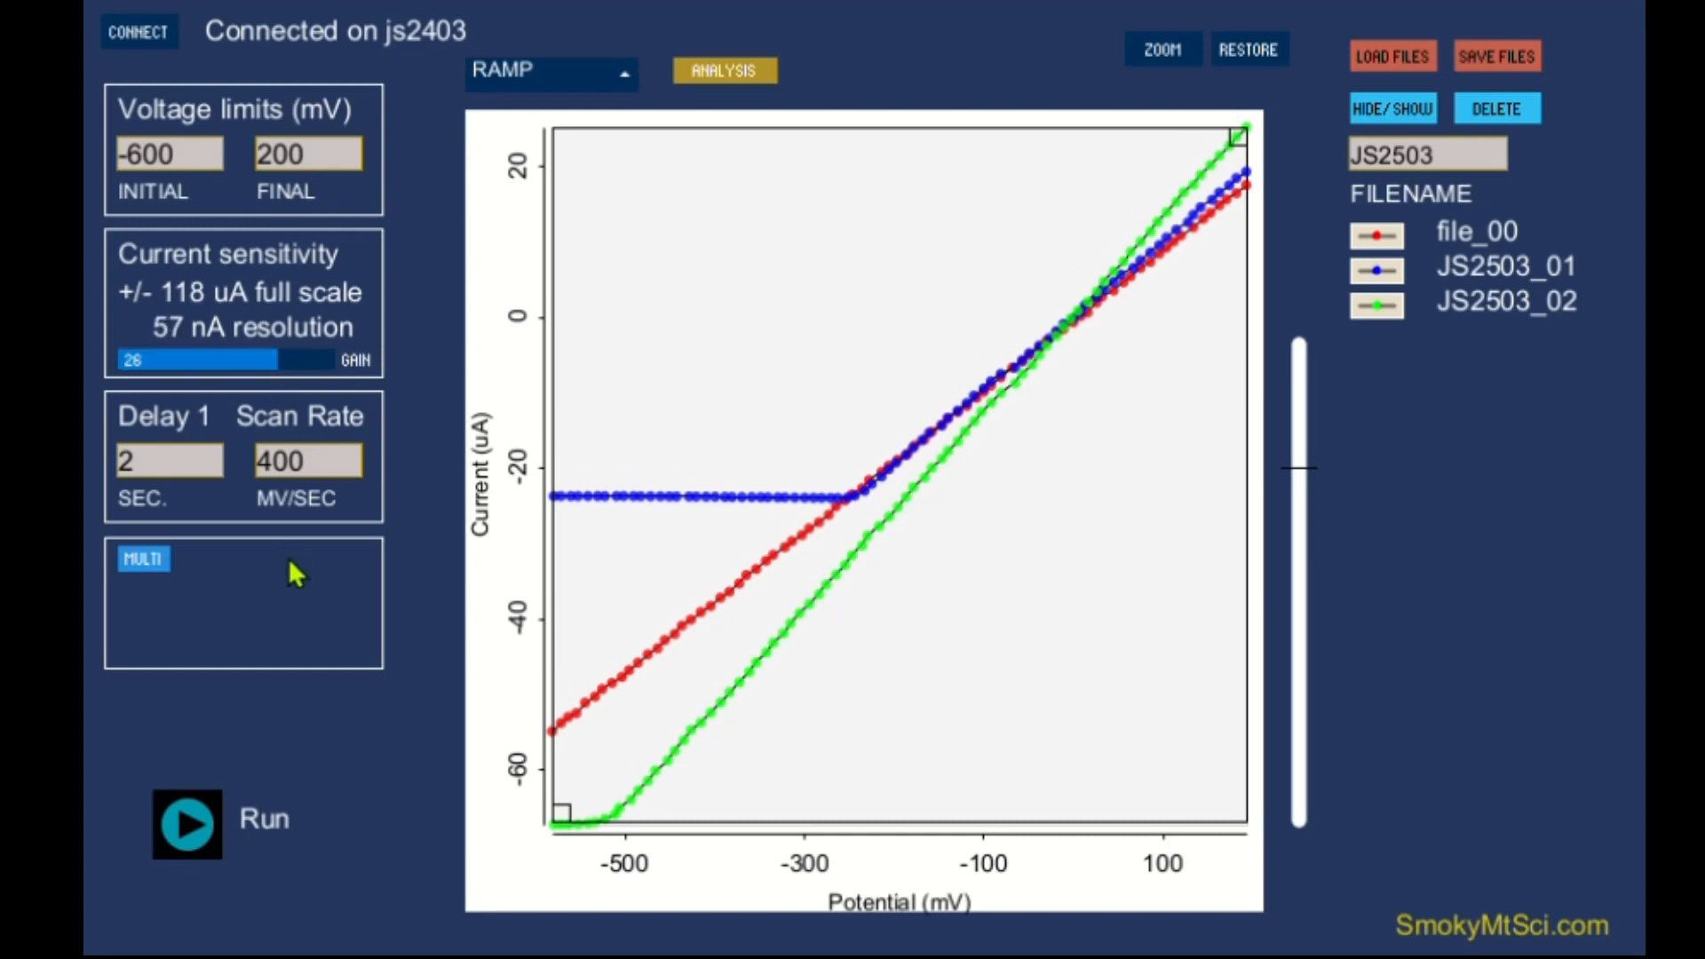
{"action": "left_click", "coordinate": [202, 833]}
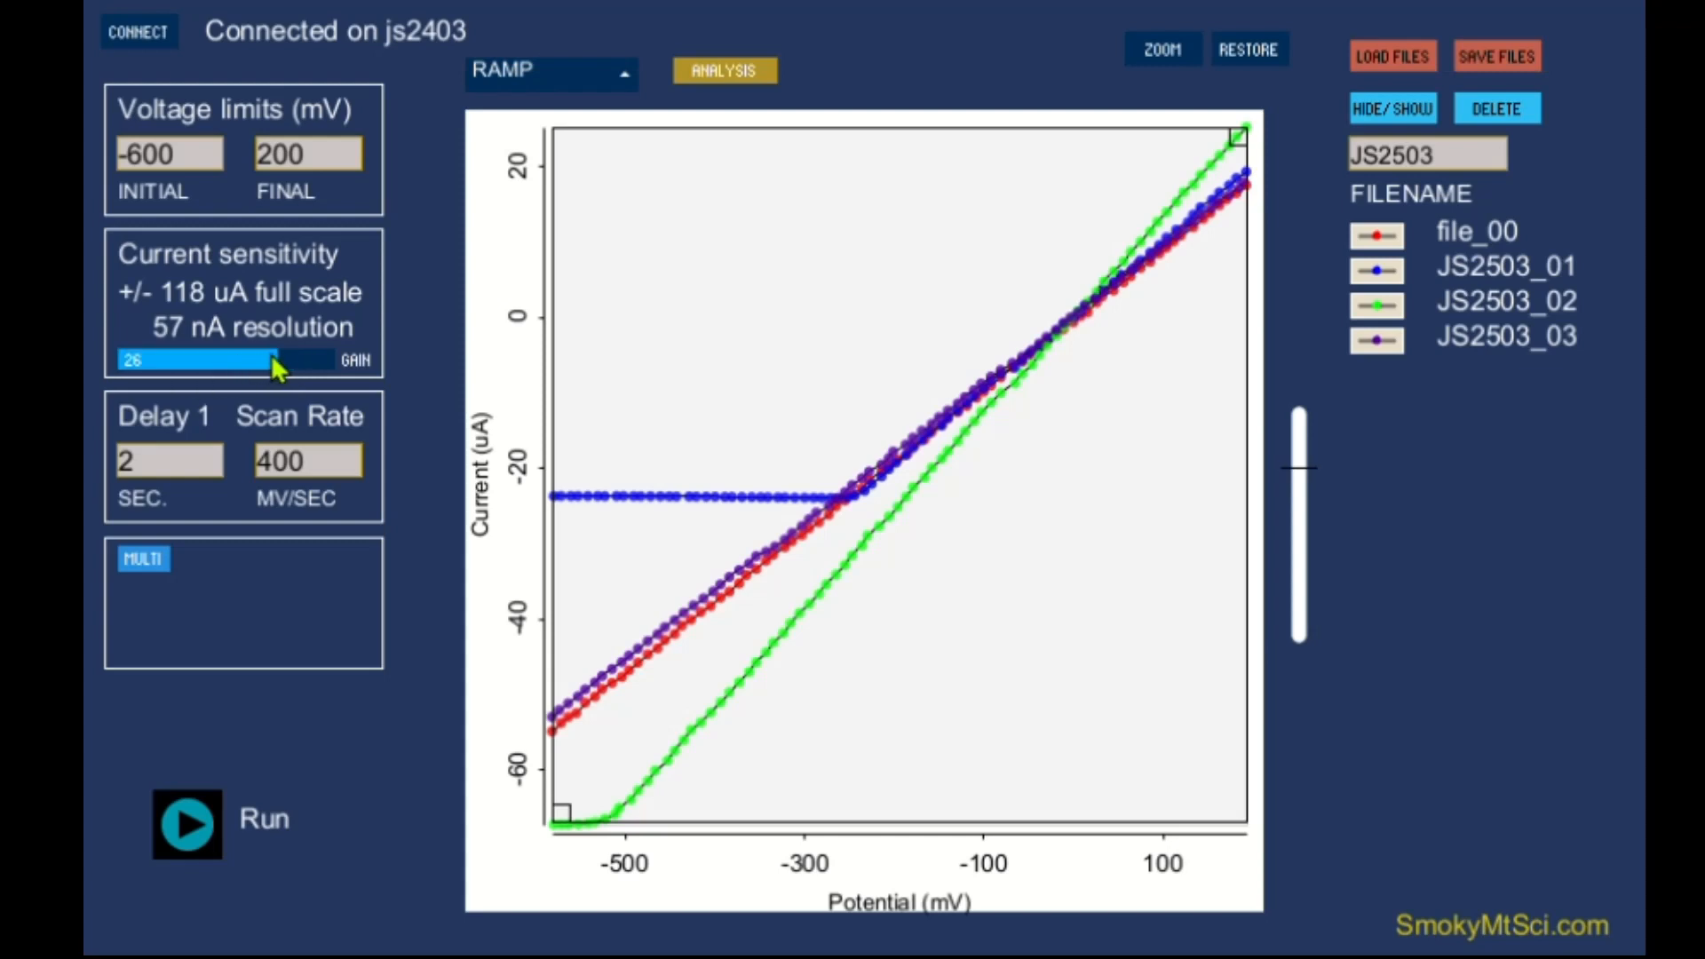
- Set the gain to 28 and display the multiple-run settings
{"action": "left_click_drag", "start_coordinate": [275, 366], "coordinate": [306, 382]}
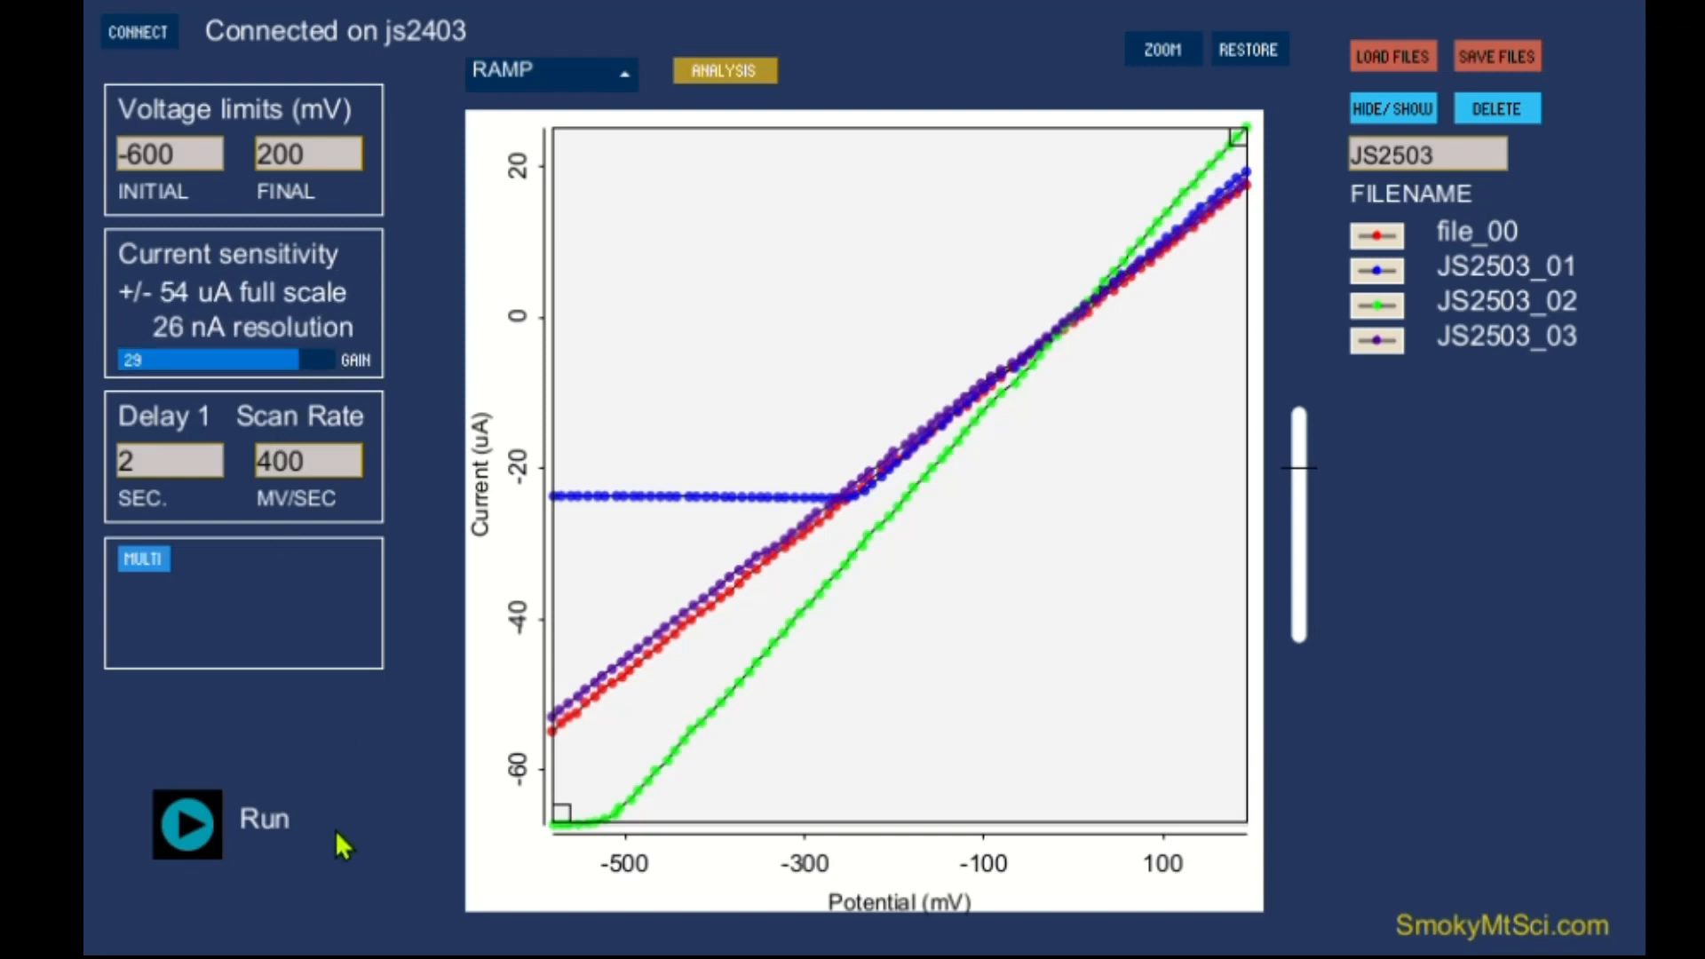
{"action": "left_click", "coordinate": [293, 361]}
{"action": "left_click", "coordinate": [146, 559]}
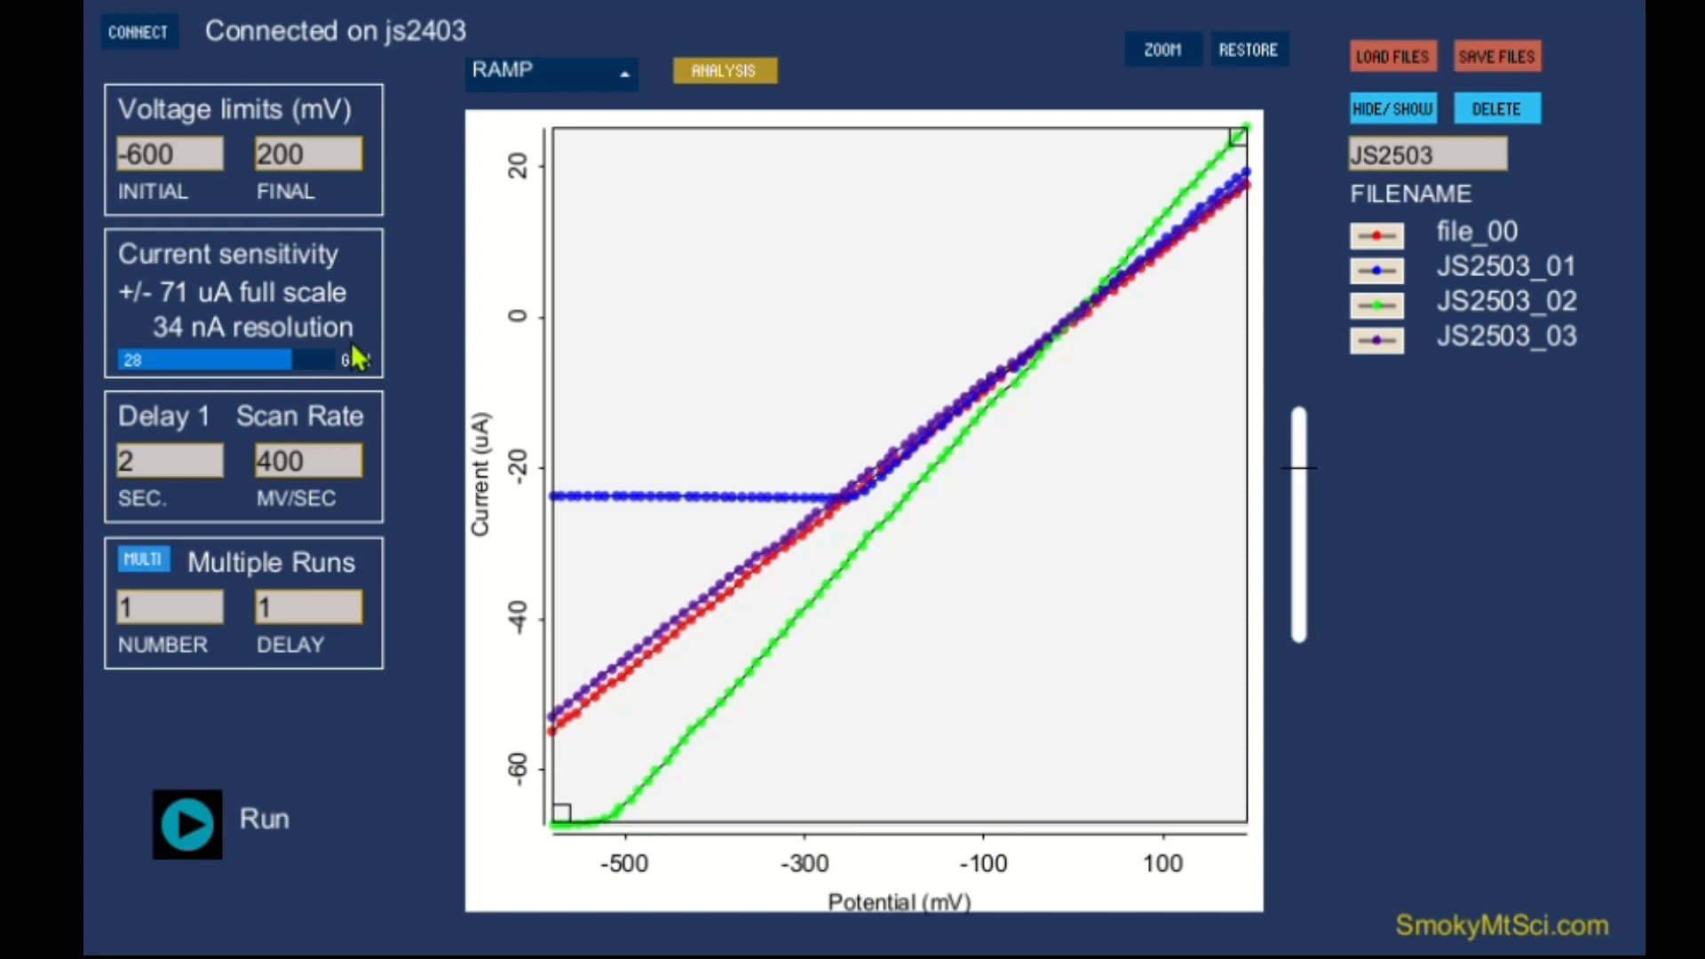
- Zoom the plot to about -410 to 60 mV and -37 to 10 uA, and restore the full view
{"action": "left_click", "coordinate": [742, 79]}
{"action": "left_click", "coordinate": [1147, 61]}
{"action": "left_click_drag", "start_coordinate": [565, 828], "coordinate": [713, 593]}
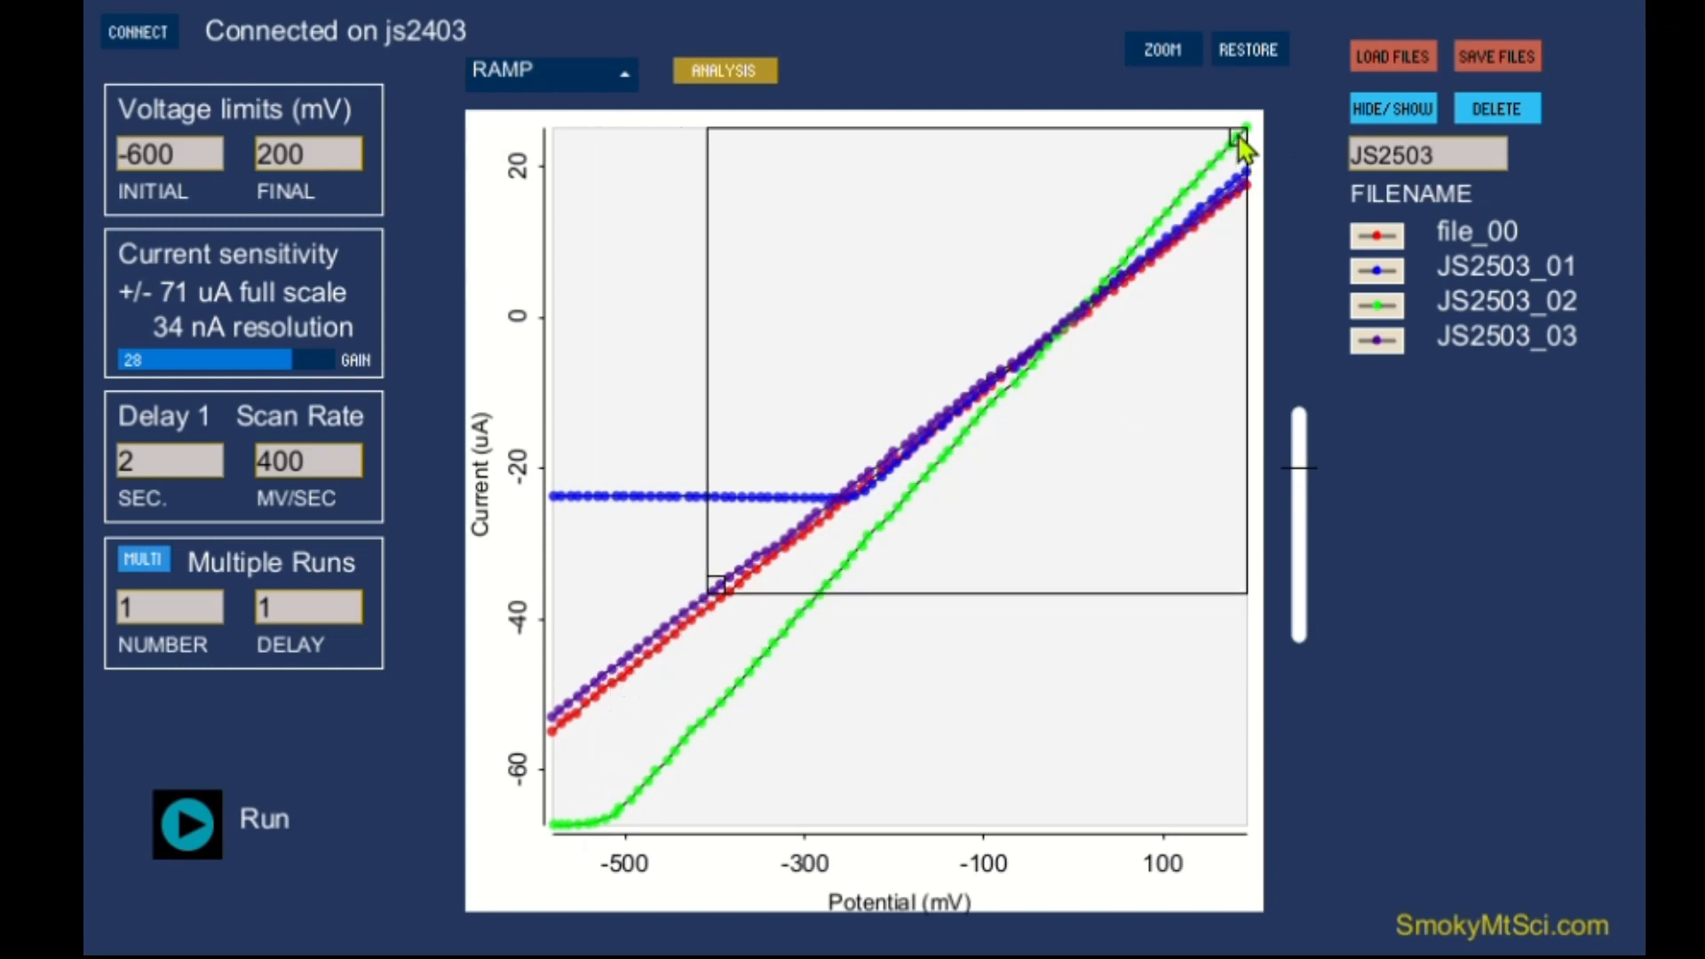
{"action": "left_click_drag", "start_coordinate": [1238, 138], "coordinate": [1131, 238]}
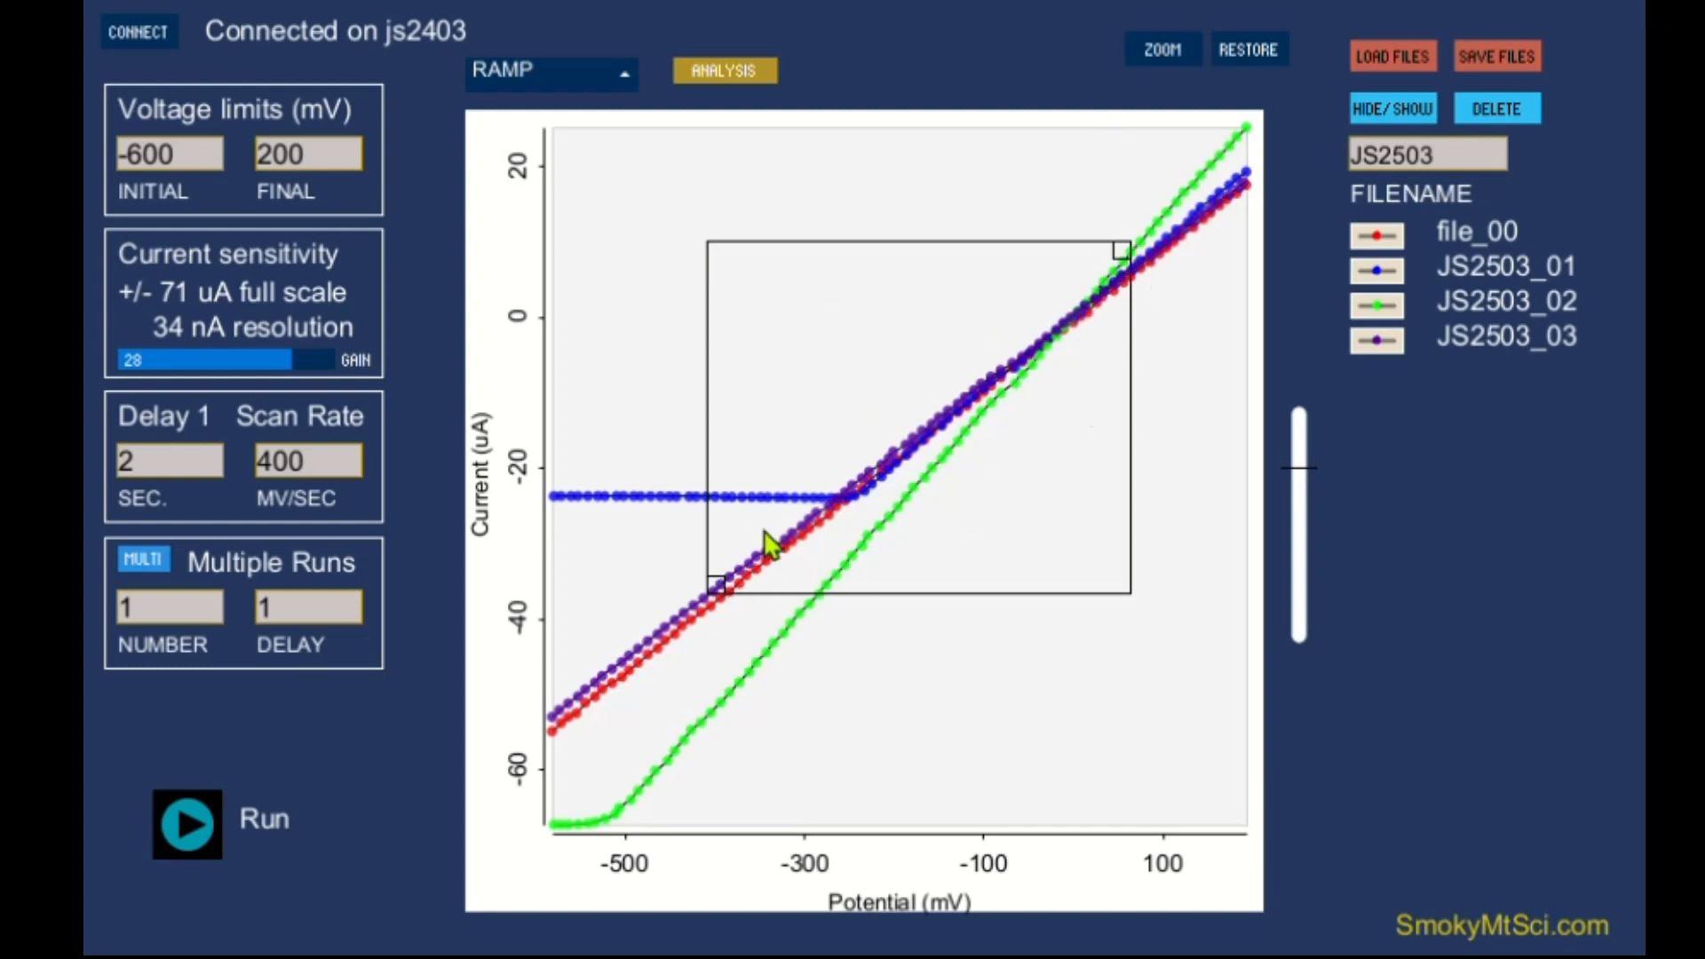
{"action": "left_click", "coordinate": [1164, 55]}
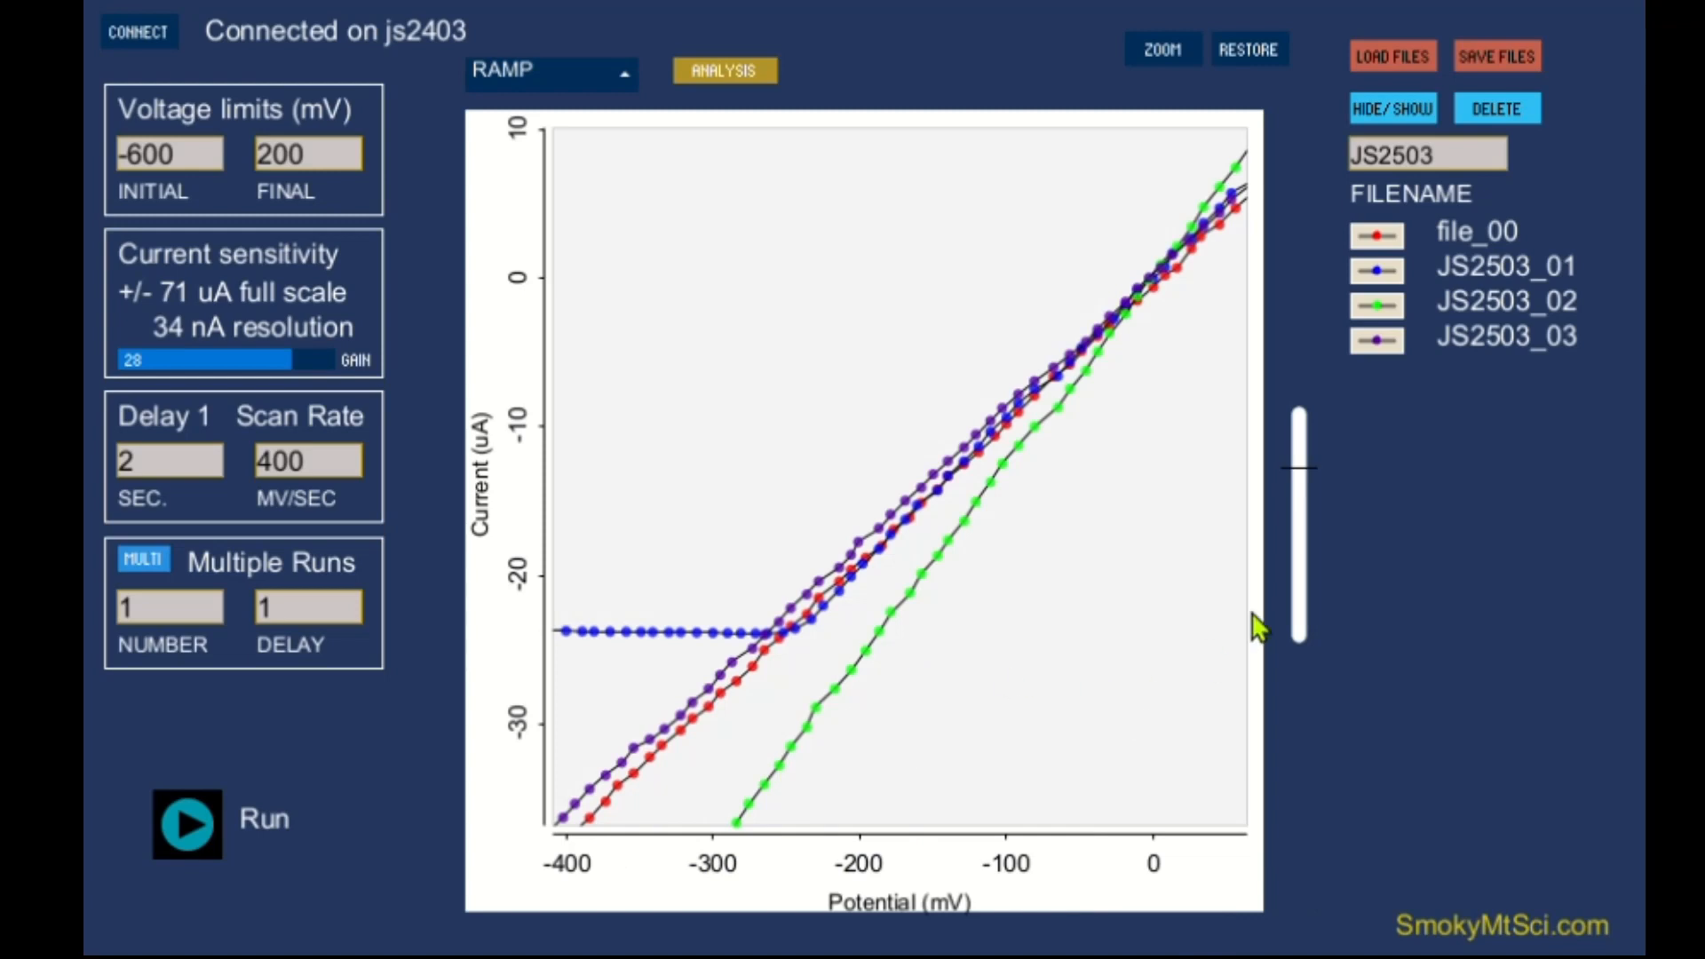
{"action": "left_click", "coordinate": [1271, 59]}
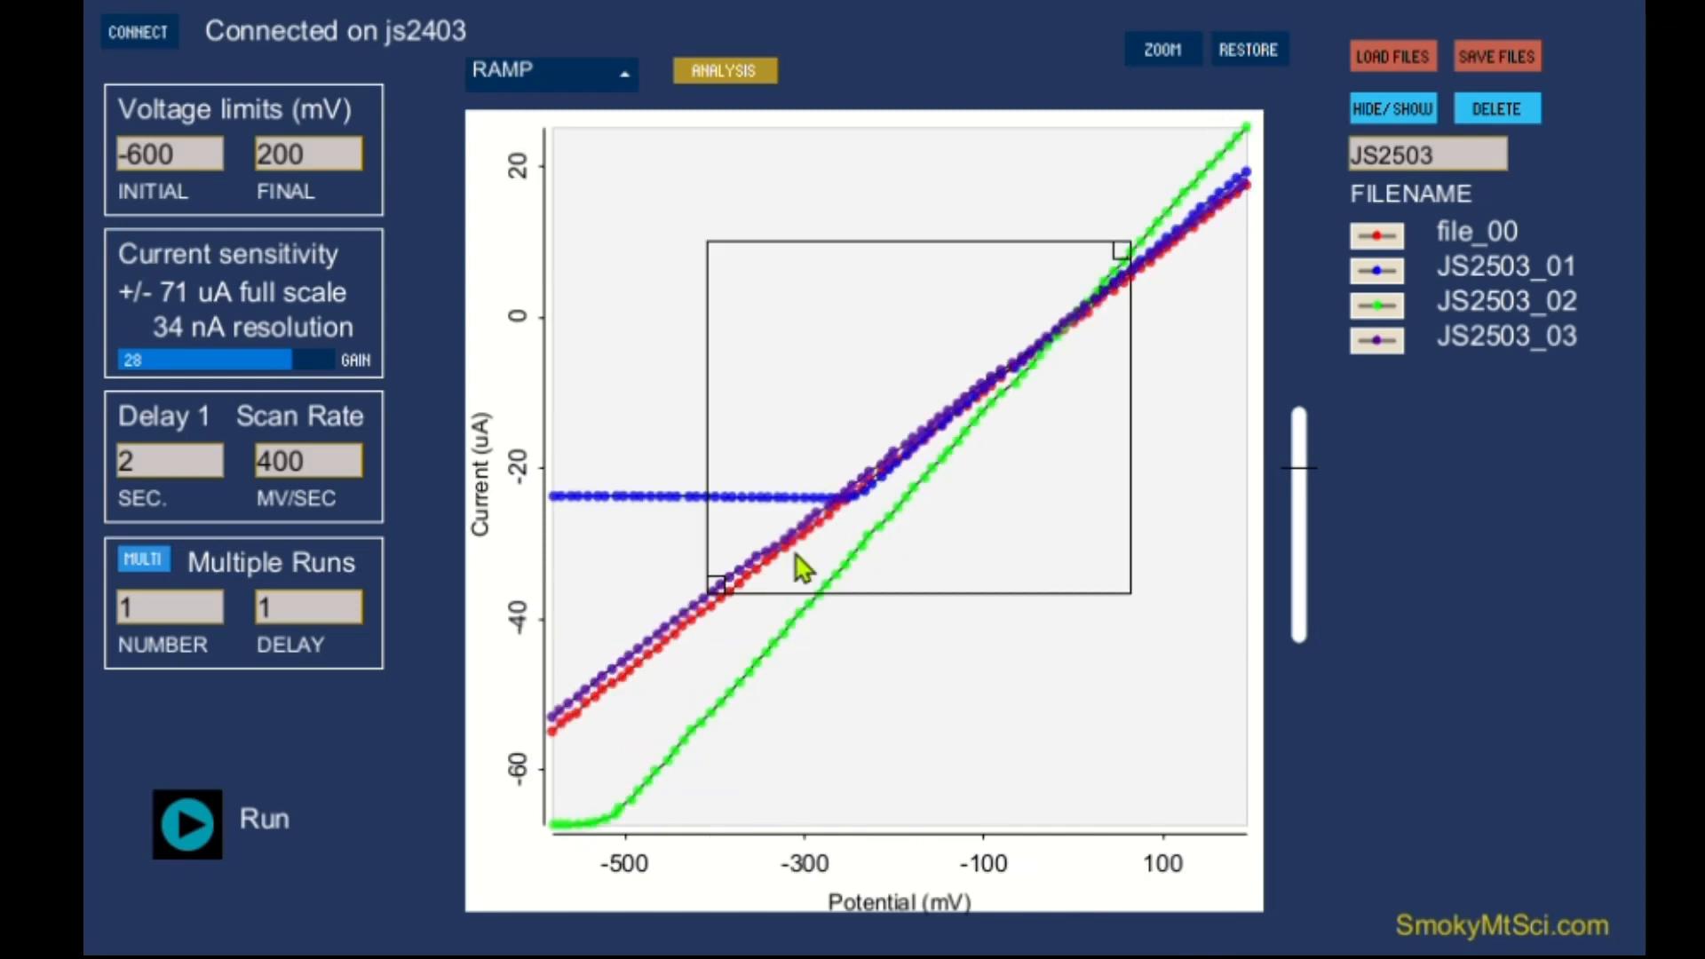
- Switch to analysis and measure the current above the baseline for file_00, JS2503_01 and JS2503_02
{"action": "left_click", "coordinate": [696, 71]}
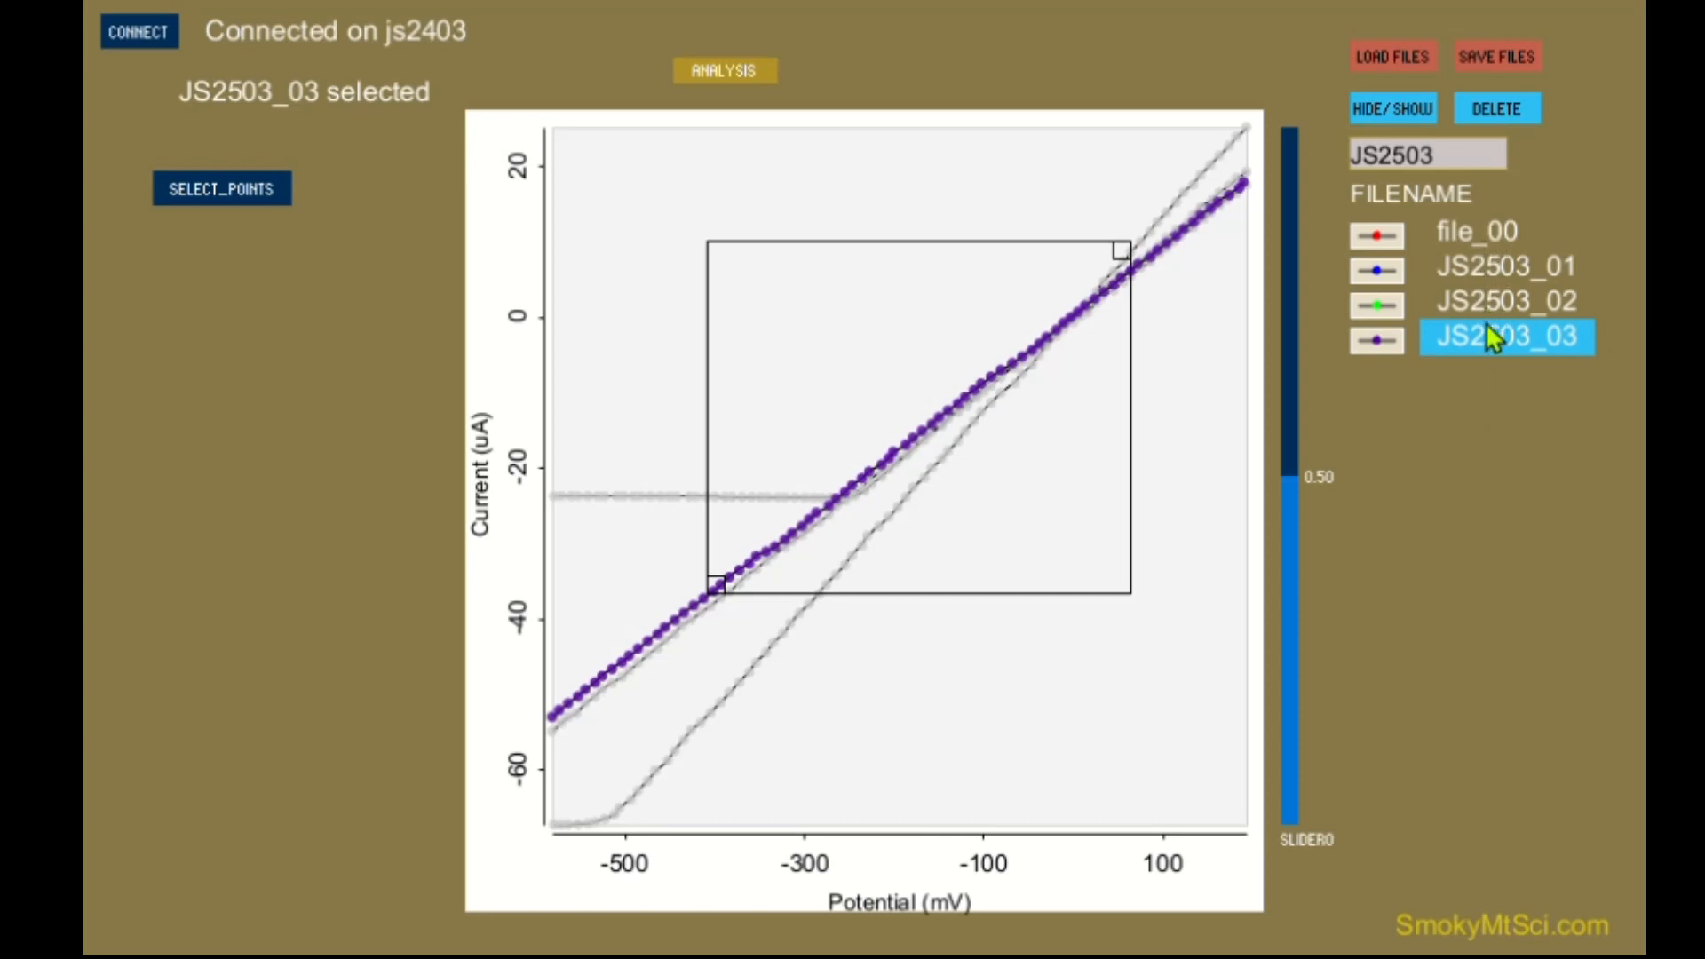
{"action": "left_click", "coordinate": [1451, 229]}
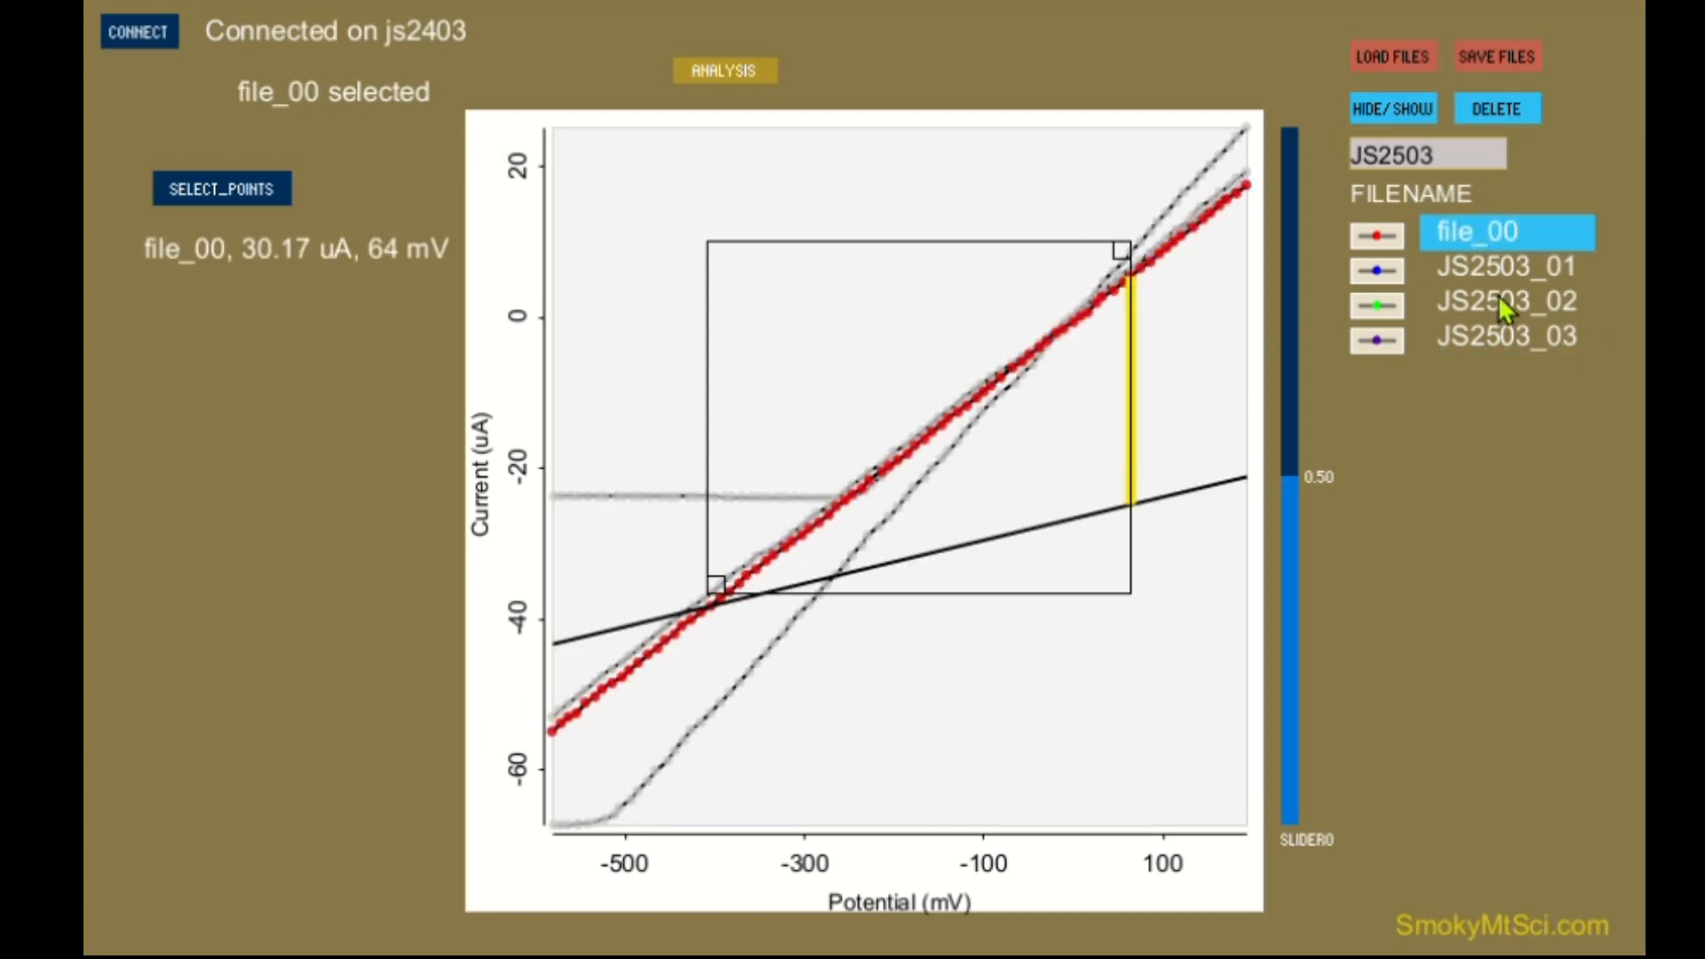
{"action": "left_click", "coordinate": [1494, 268]}
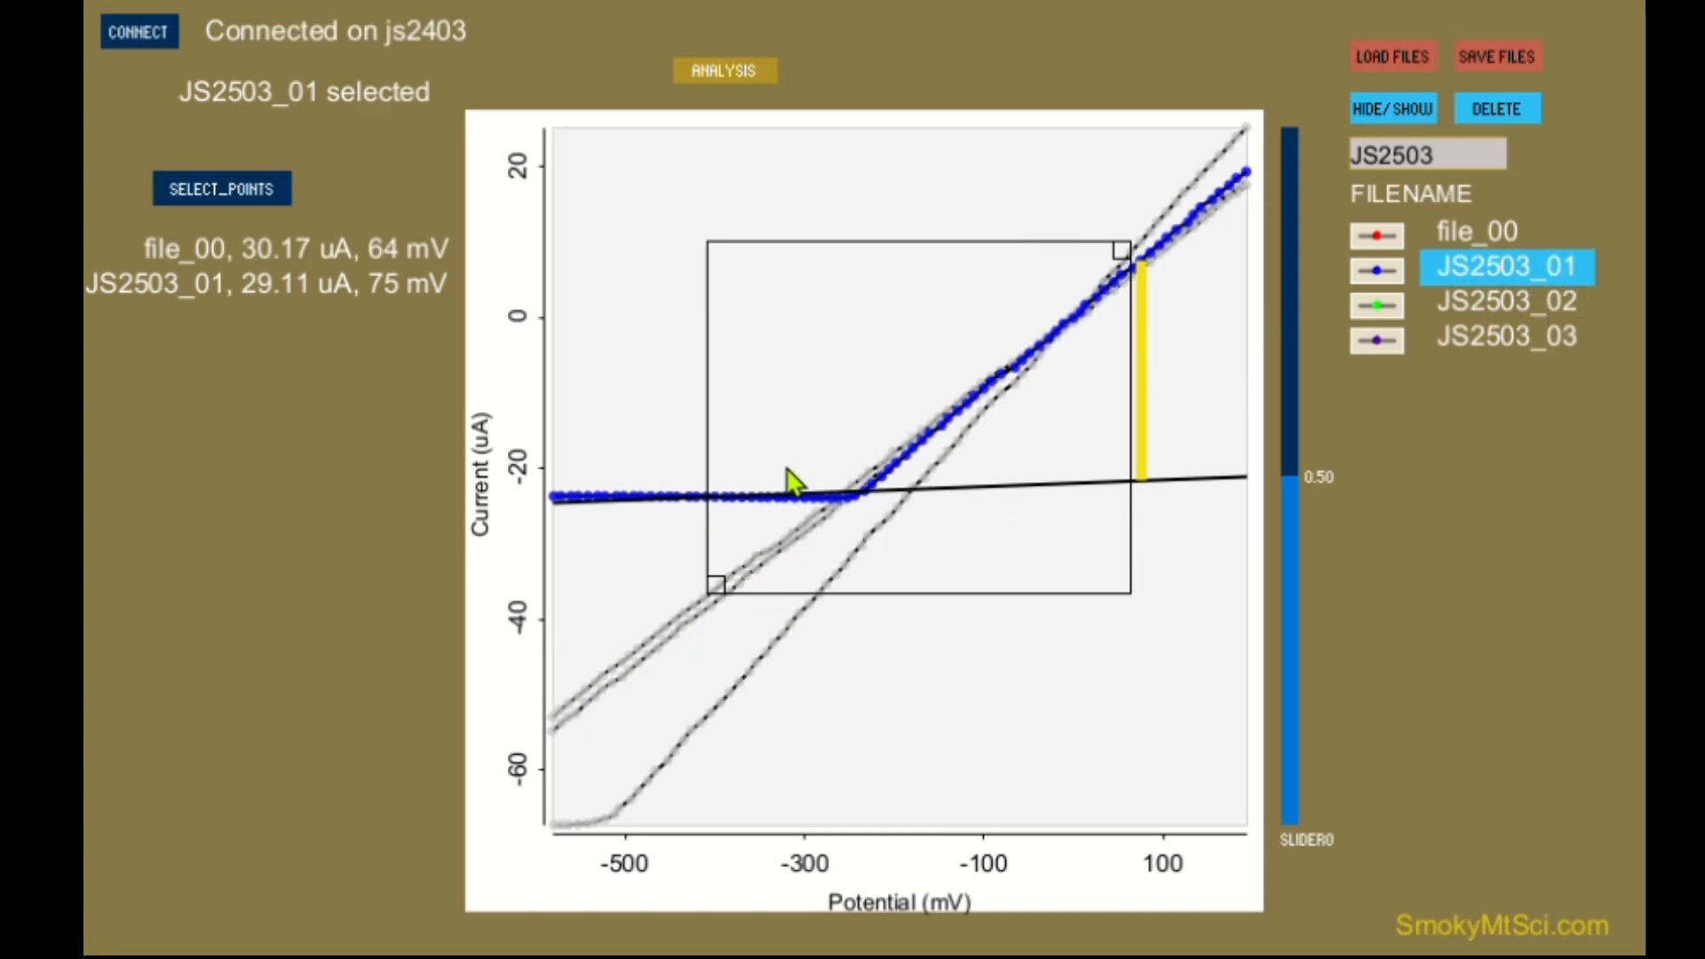
{"action": "left_click", "coordinate": [1497, 309]}
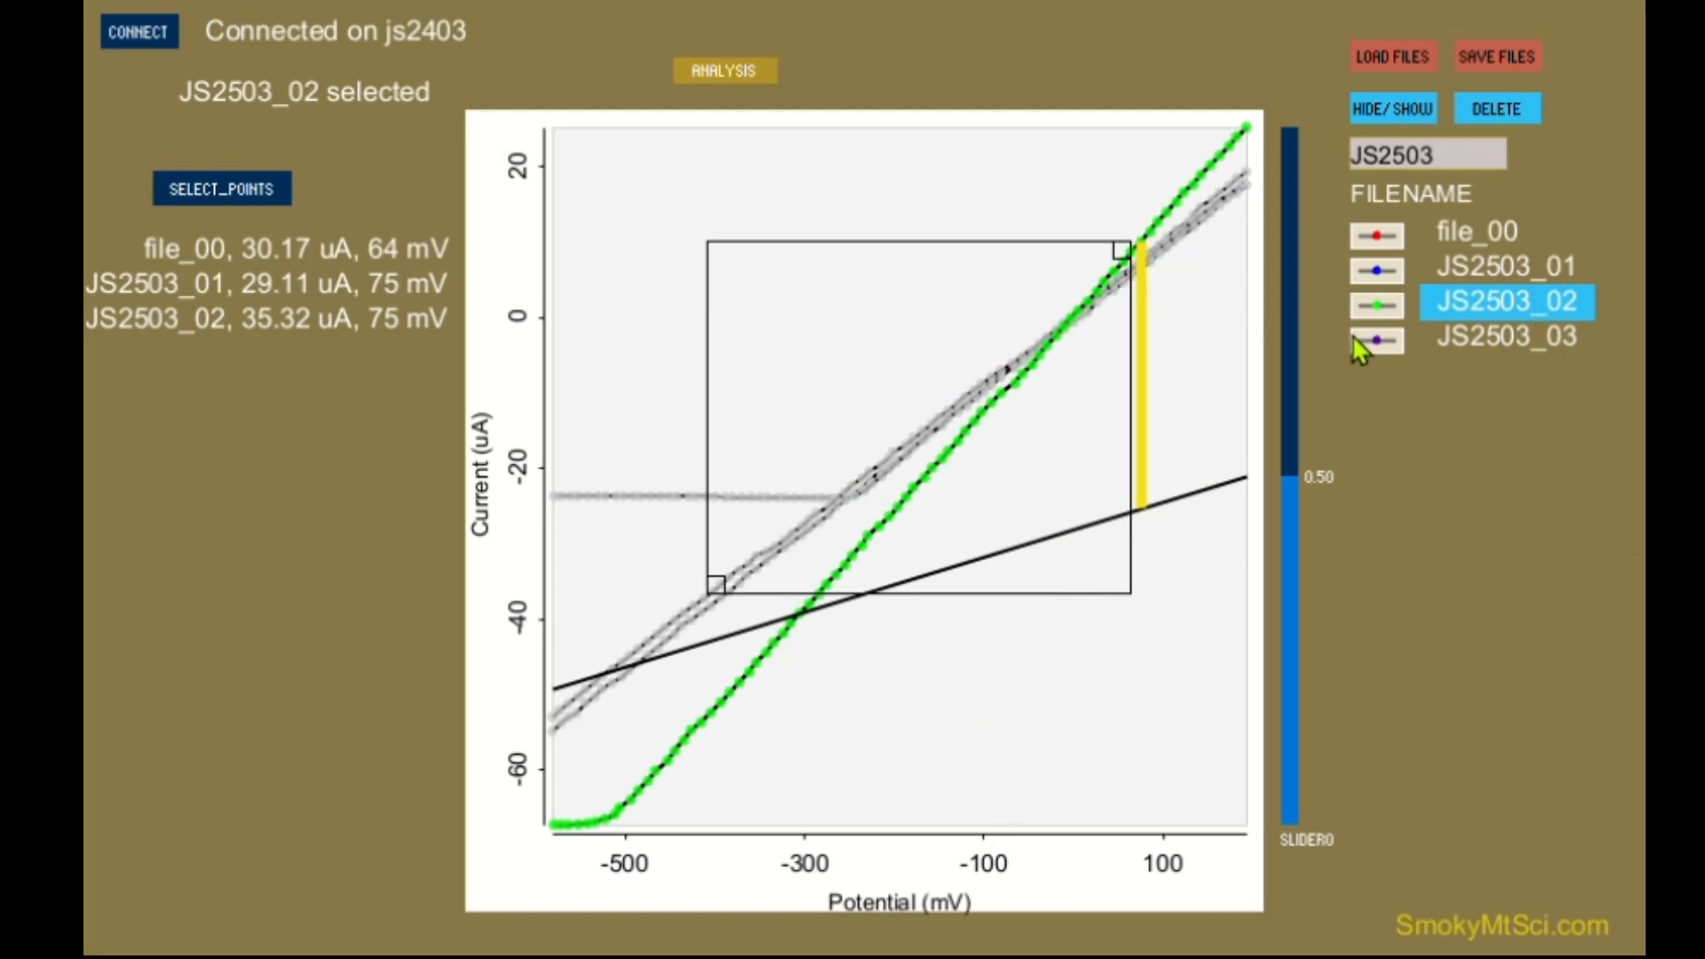
- Reselect JS2503_01 and resize the selection box to about -450 to 110 mV and -25 to 12 uA
{"action": "left_click", "coordinate": [1462, 264]}
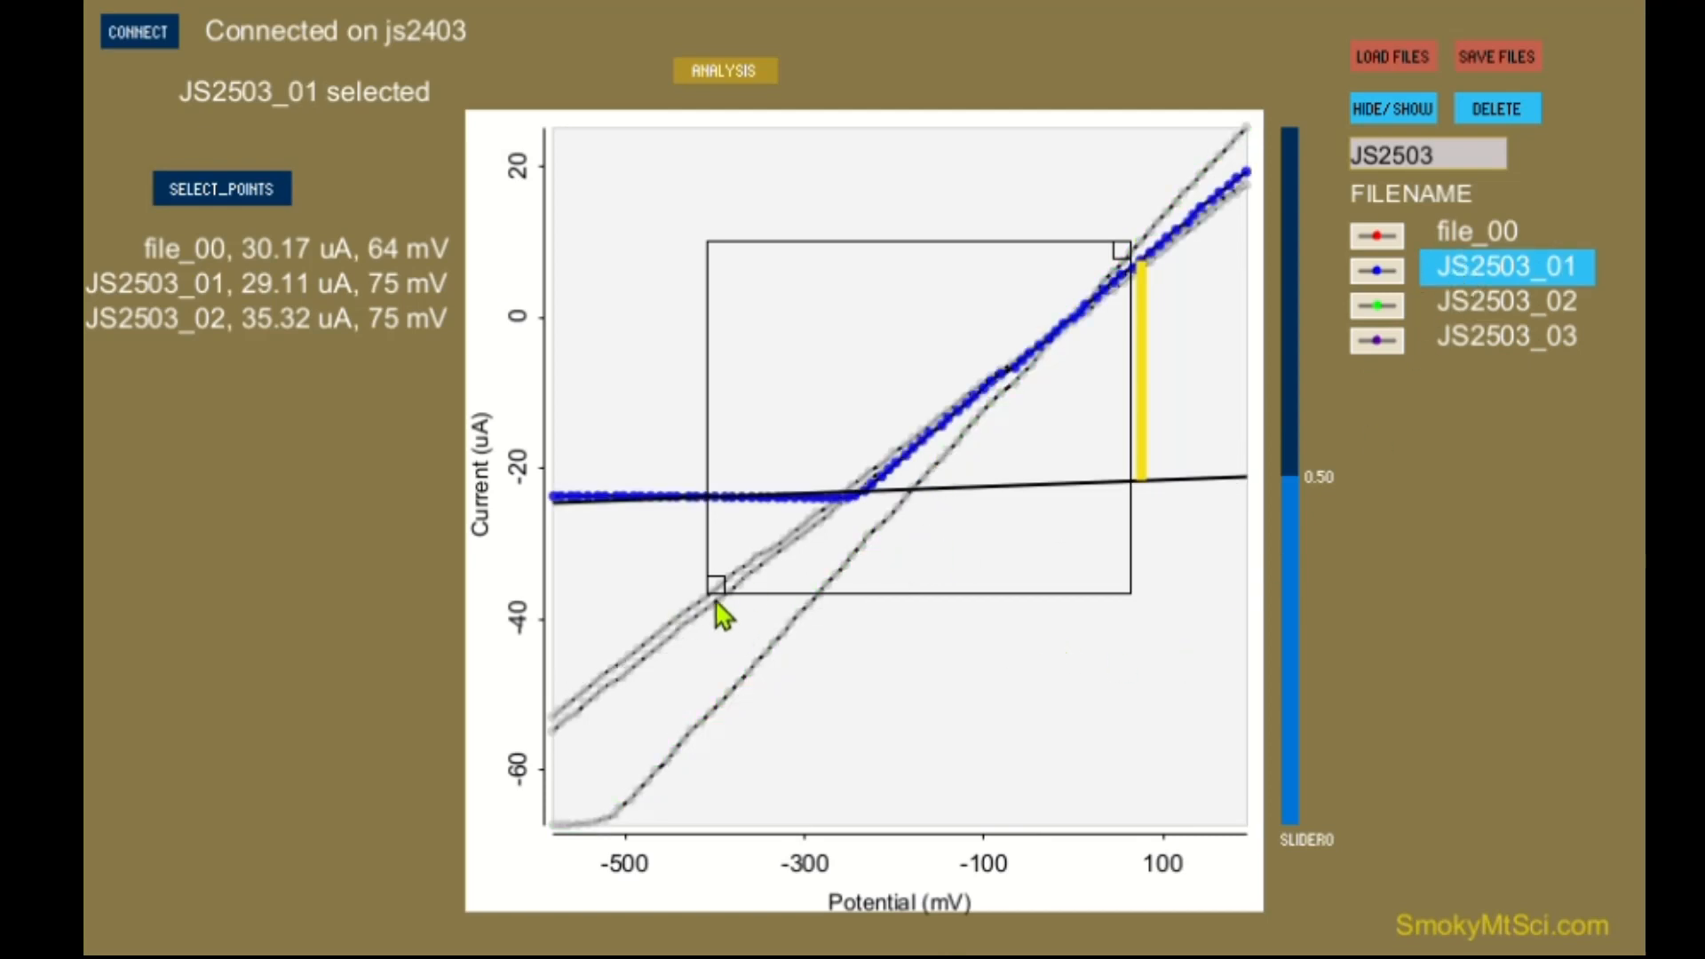
{"action": "left_click_drag", "start_coordinate": [717, 589], "coordinate": [672, 507]}
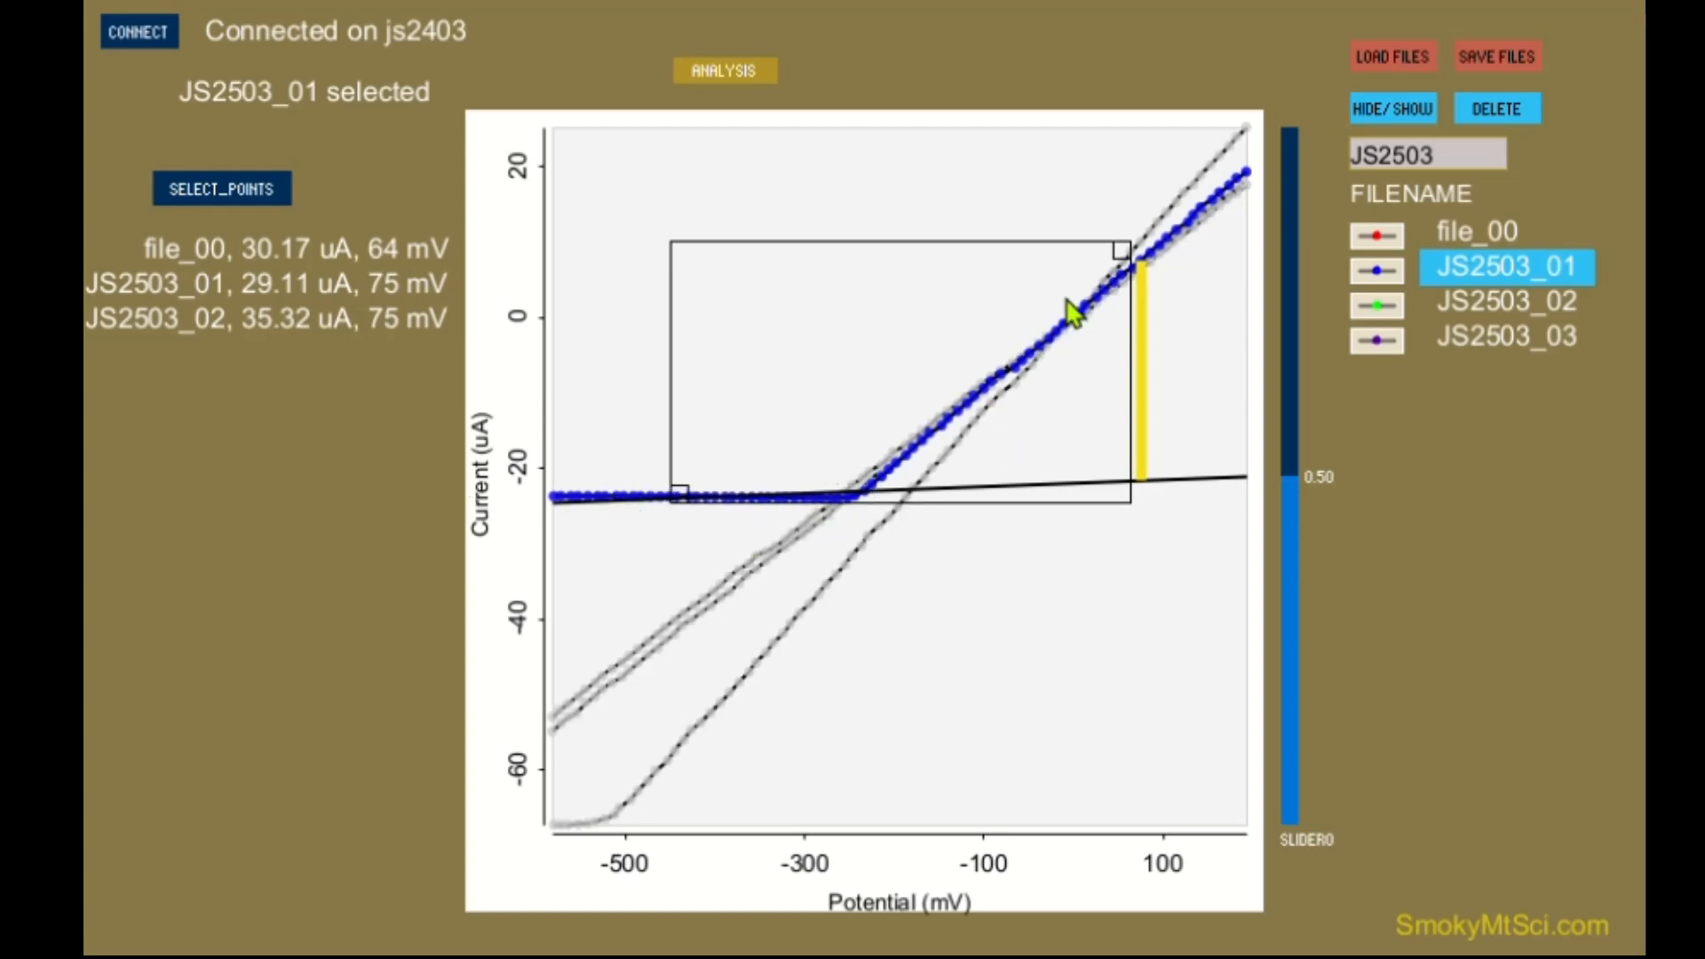
{"action": "left_click_drag", "start_coordinate": [1125, 256], "coordinate": [1172, 228]}
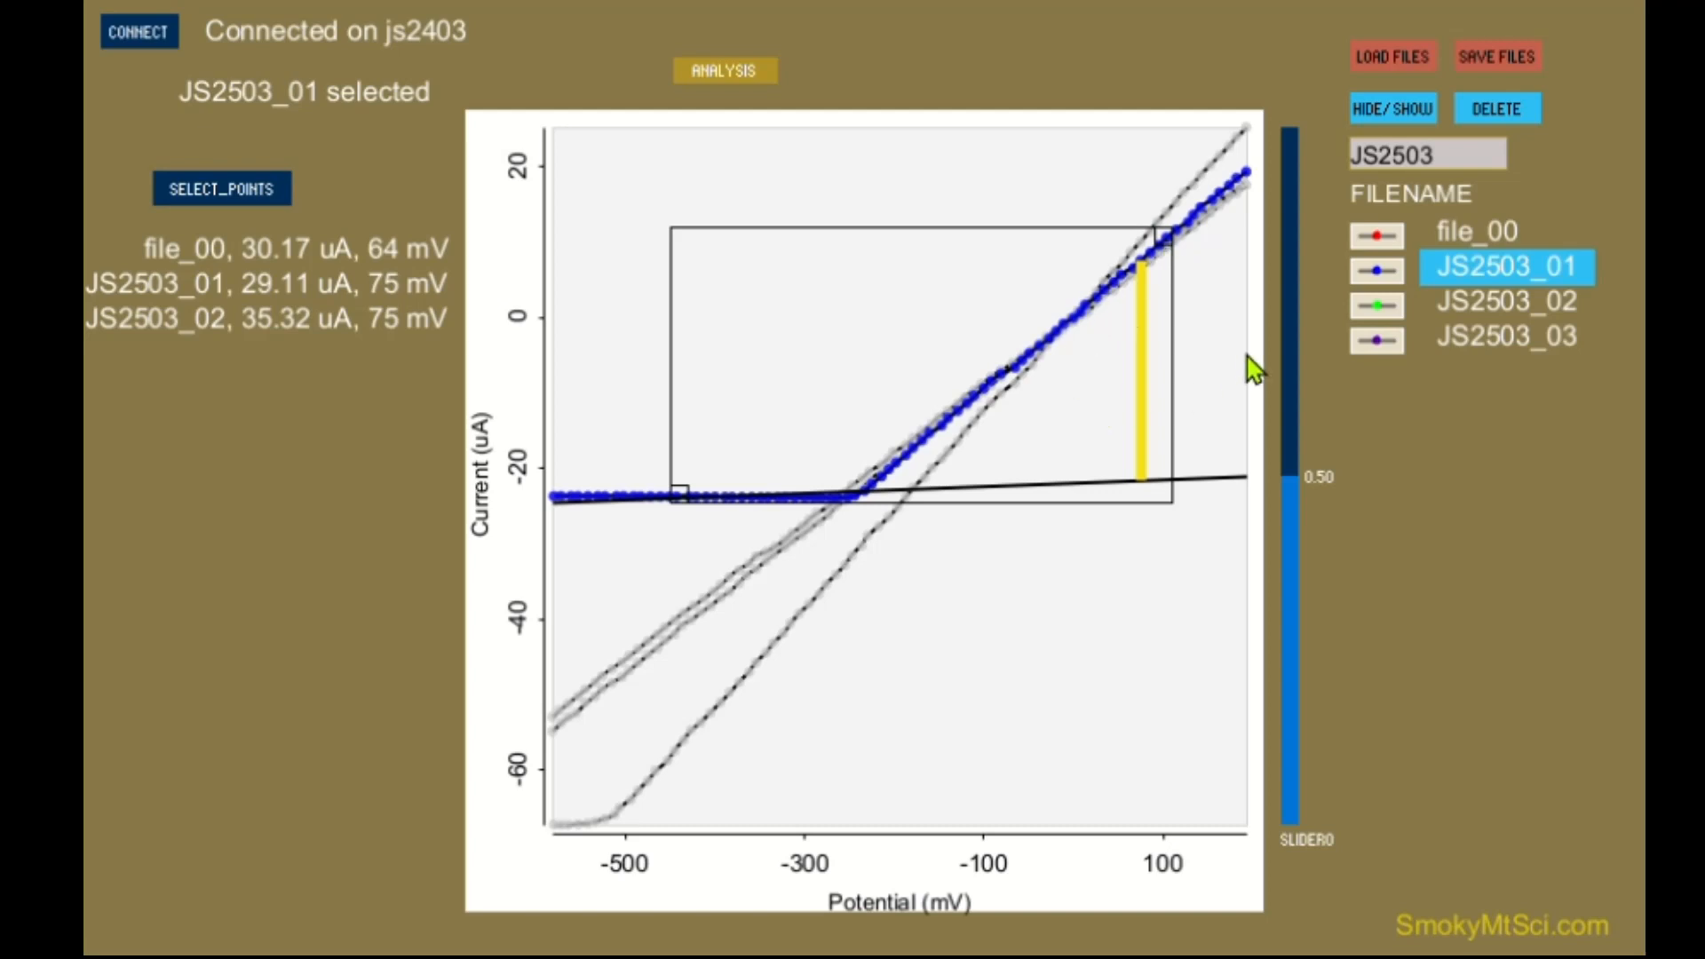
- Adjust the baseline slope for JS2503_01 to 0.45 and measure its current at the box's selected points
{"action": "left_click_drag", "start_coordinate": [1293, 482], "coordinate": [1294, 429]}
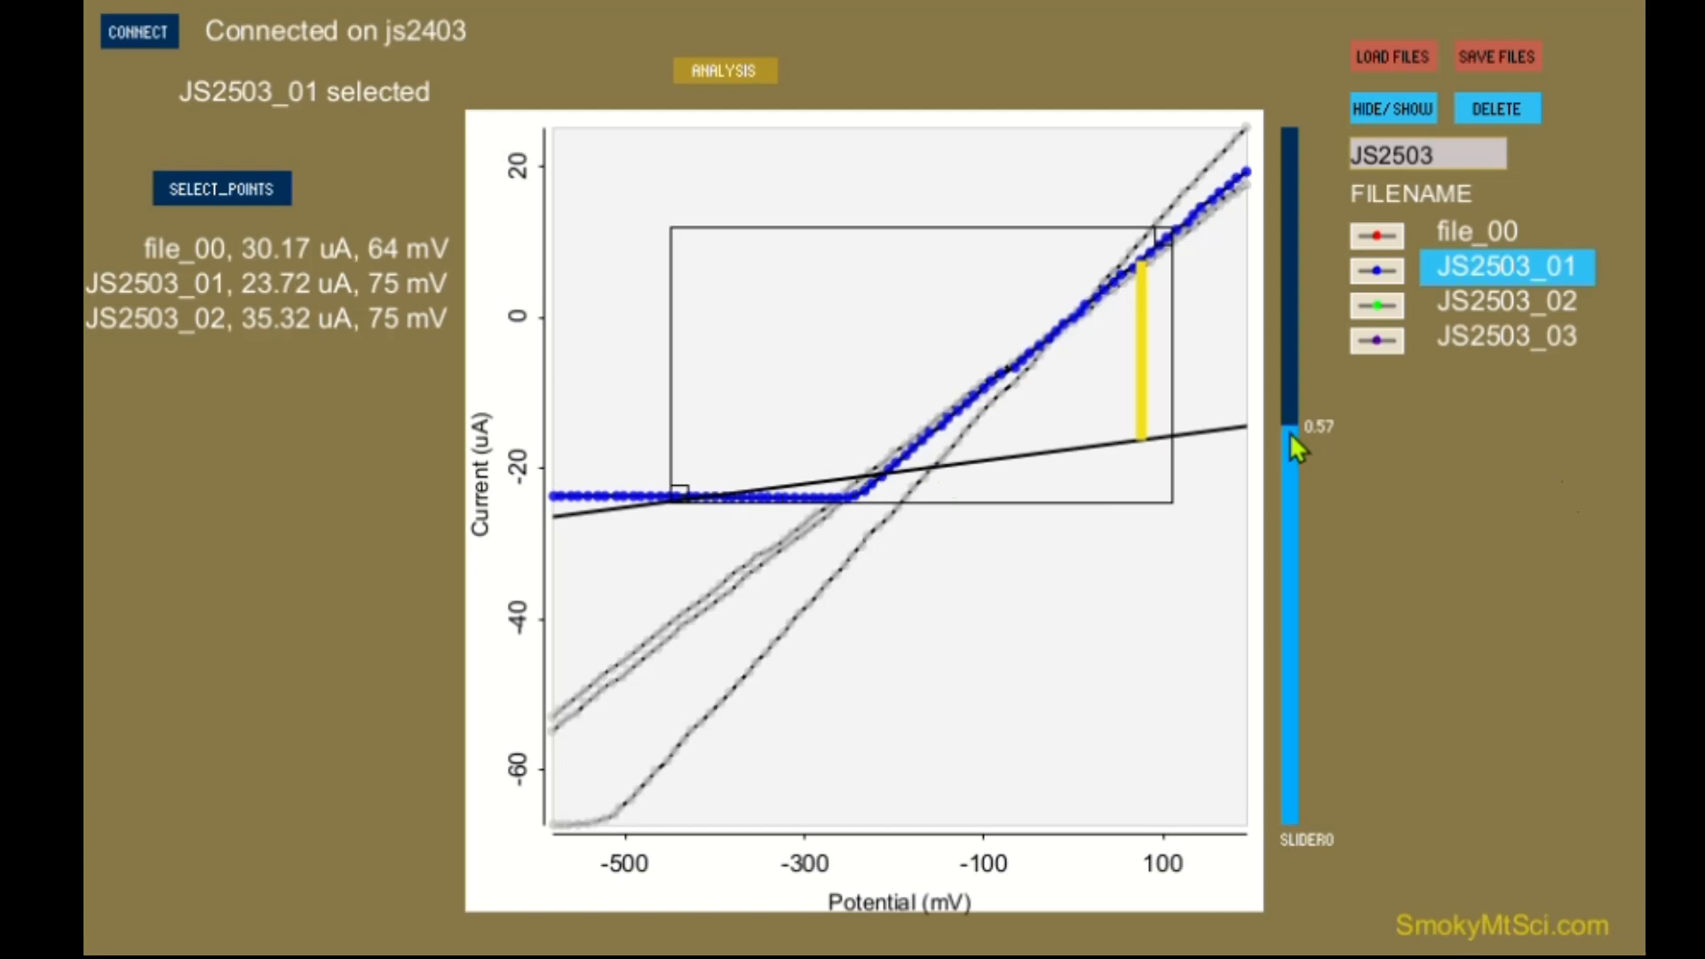
{"action": "left_click_drag", "start_coordinate": [1289, 434], "coordinate": [1286, 508]}
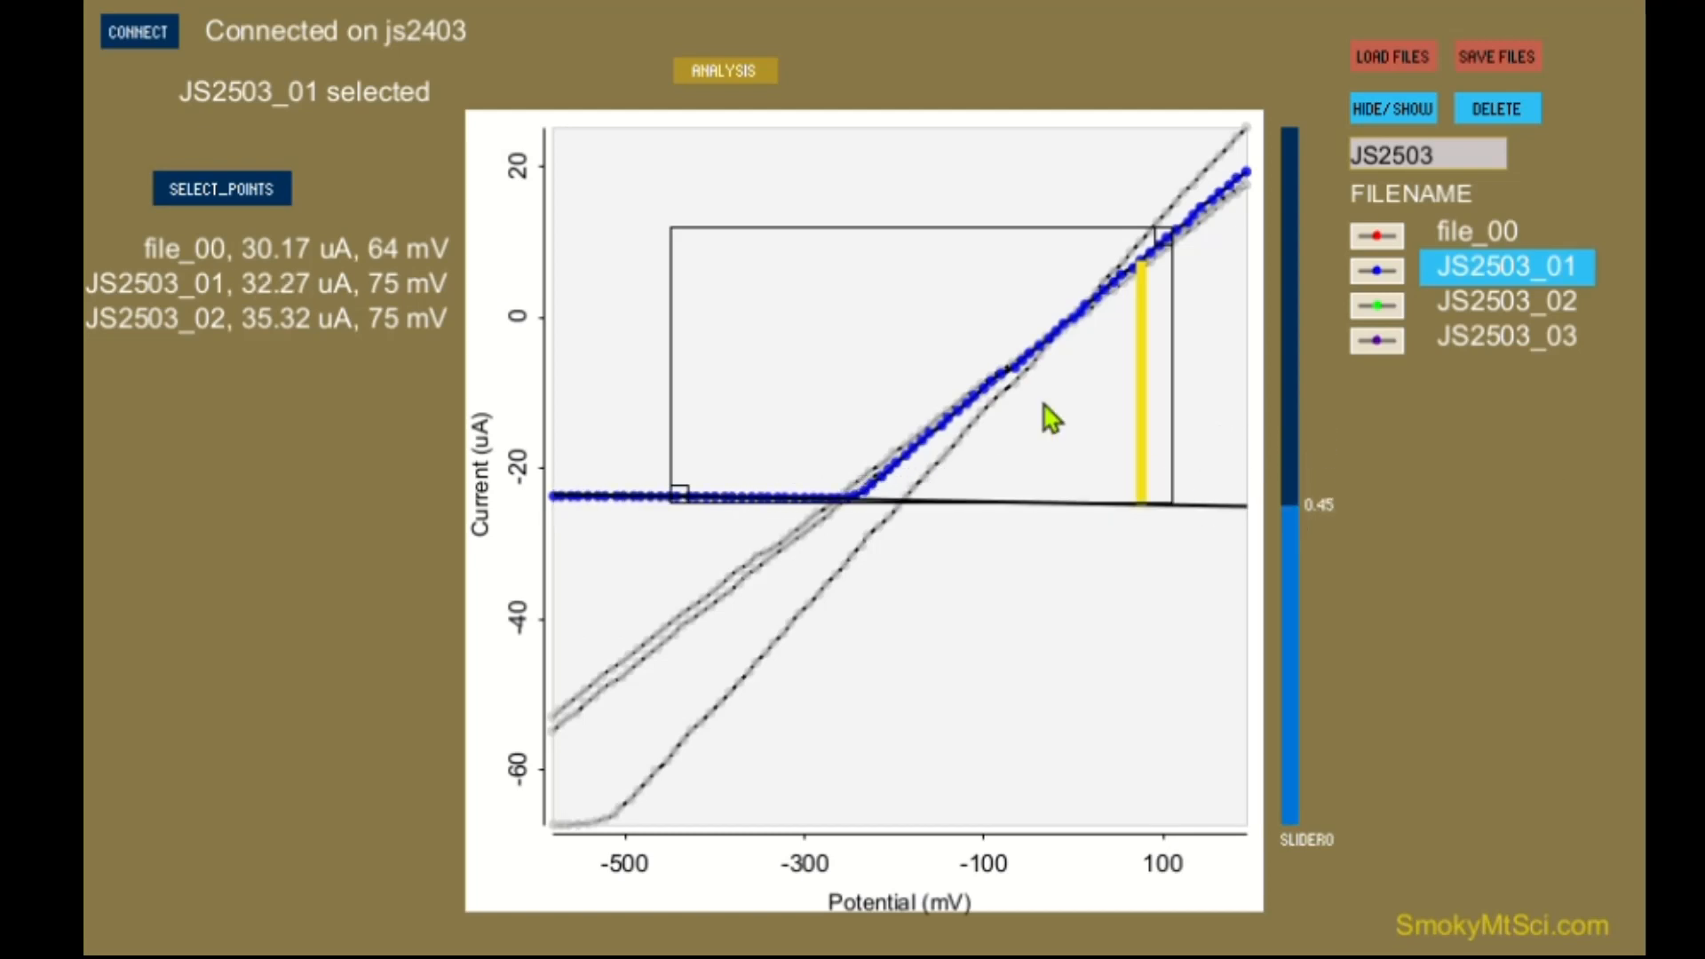
{"action": "left_click", "coordinate": [183, 193]}
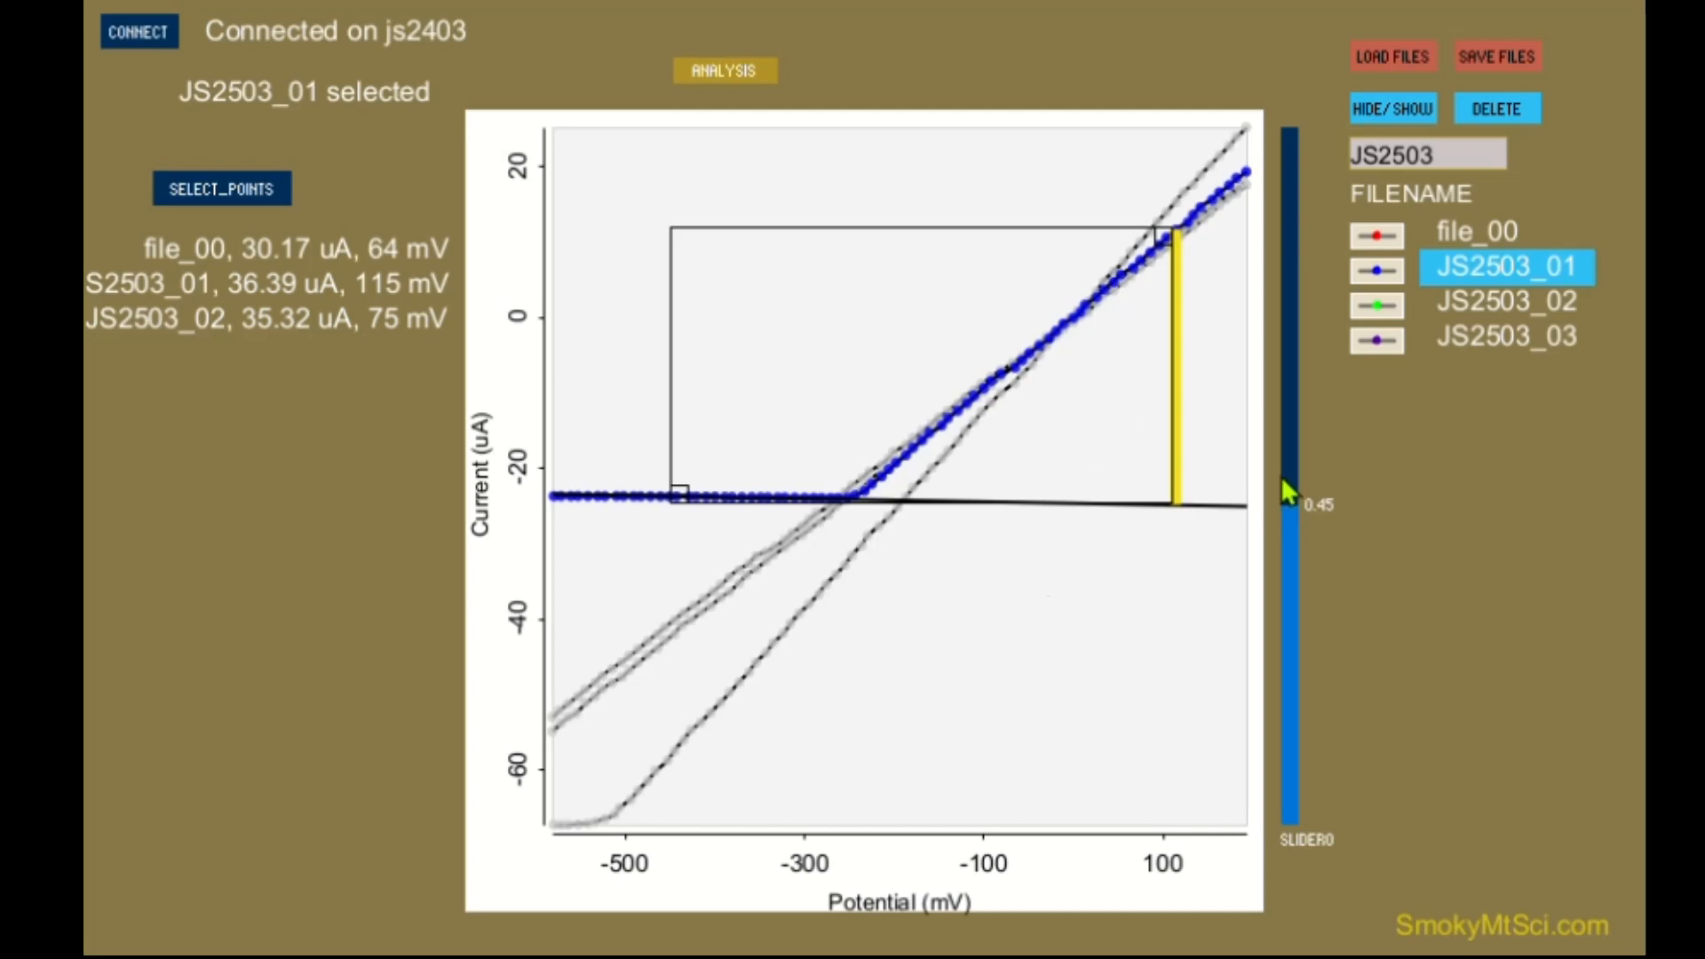
- Leave the analysis view and delete the JS2503_01 run
{"action": "left_click", "coordinate": [746, 75]}
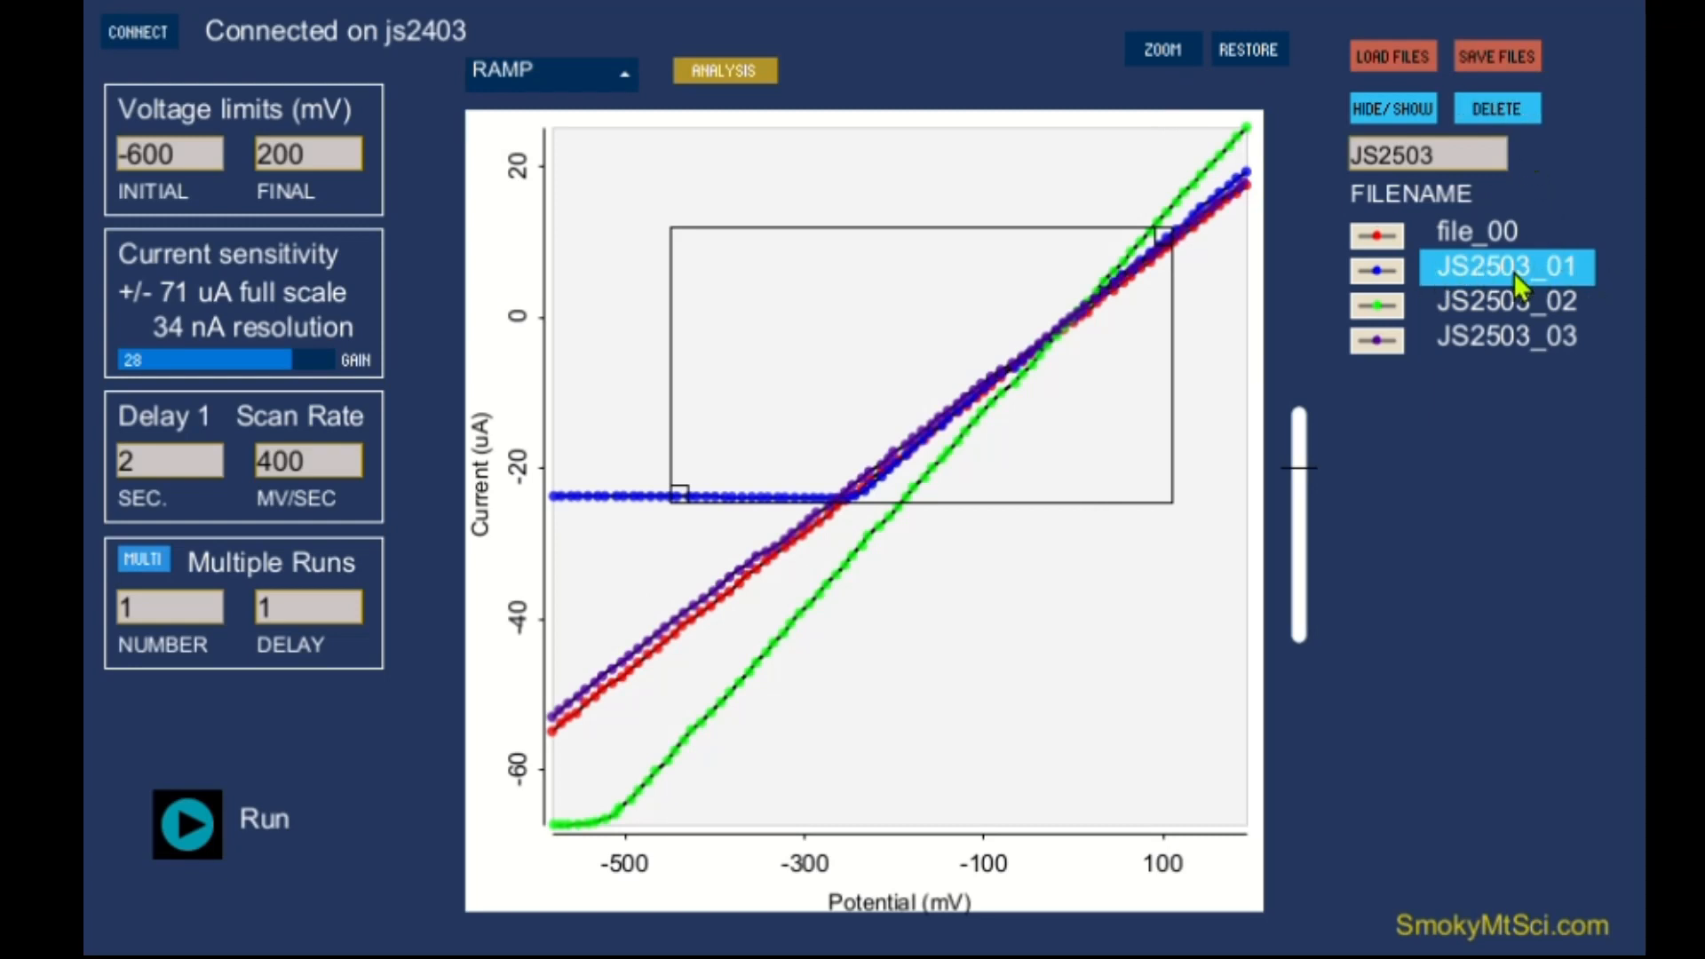
{"action": "left_click", "coordinate": [1493, 109]}
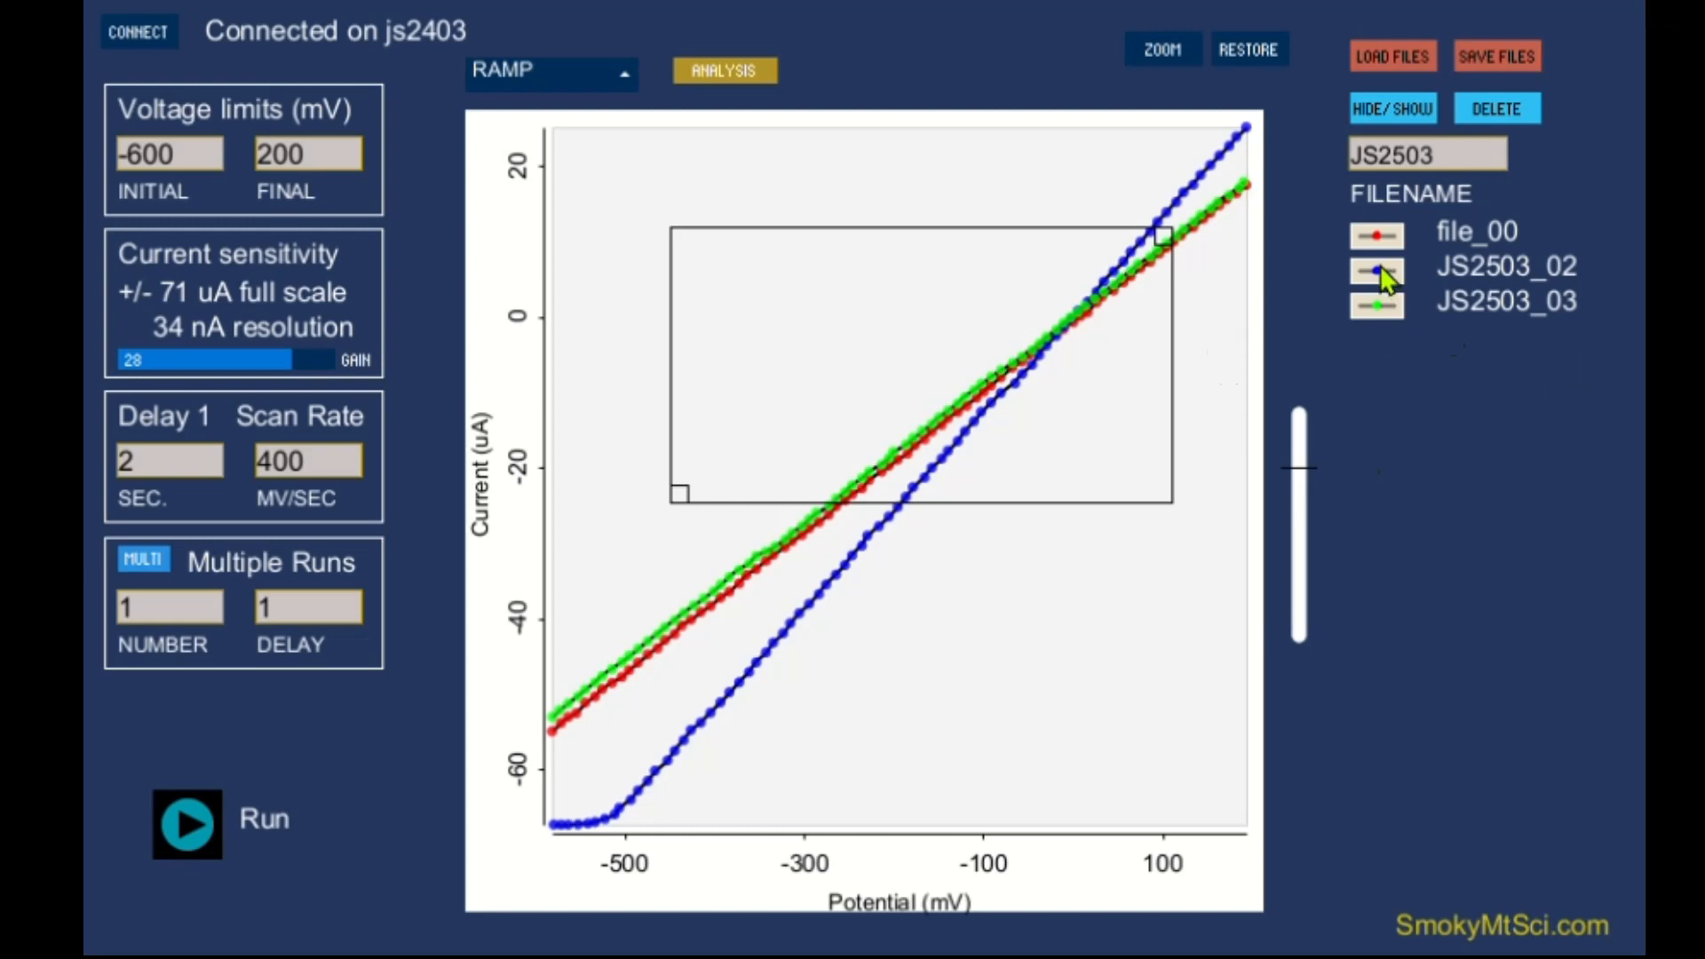
- Hide the JS2503_02 curve on the plot and show it again
{"action": "left_click", "coordinate": [1469, 268]}
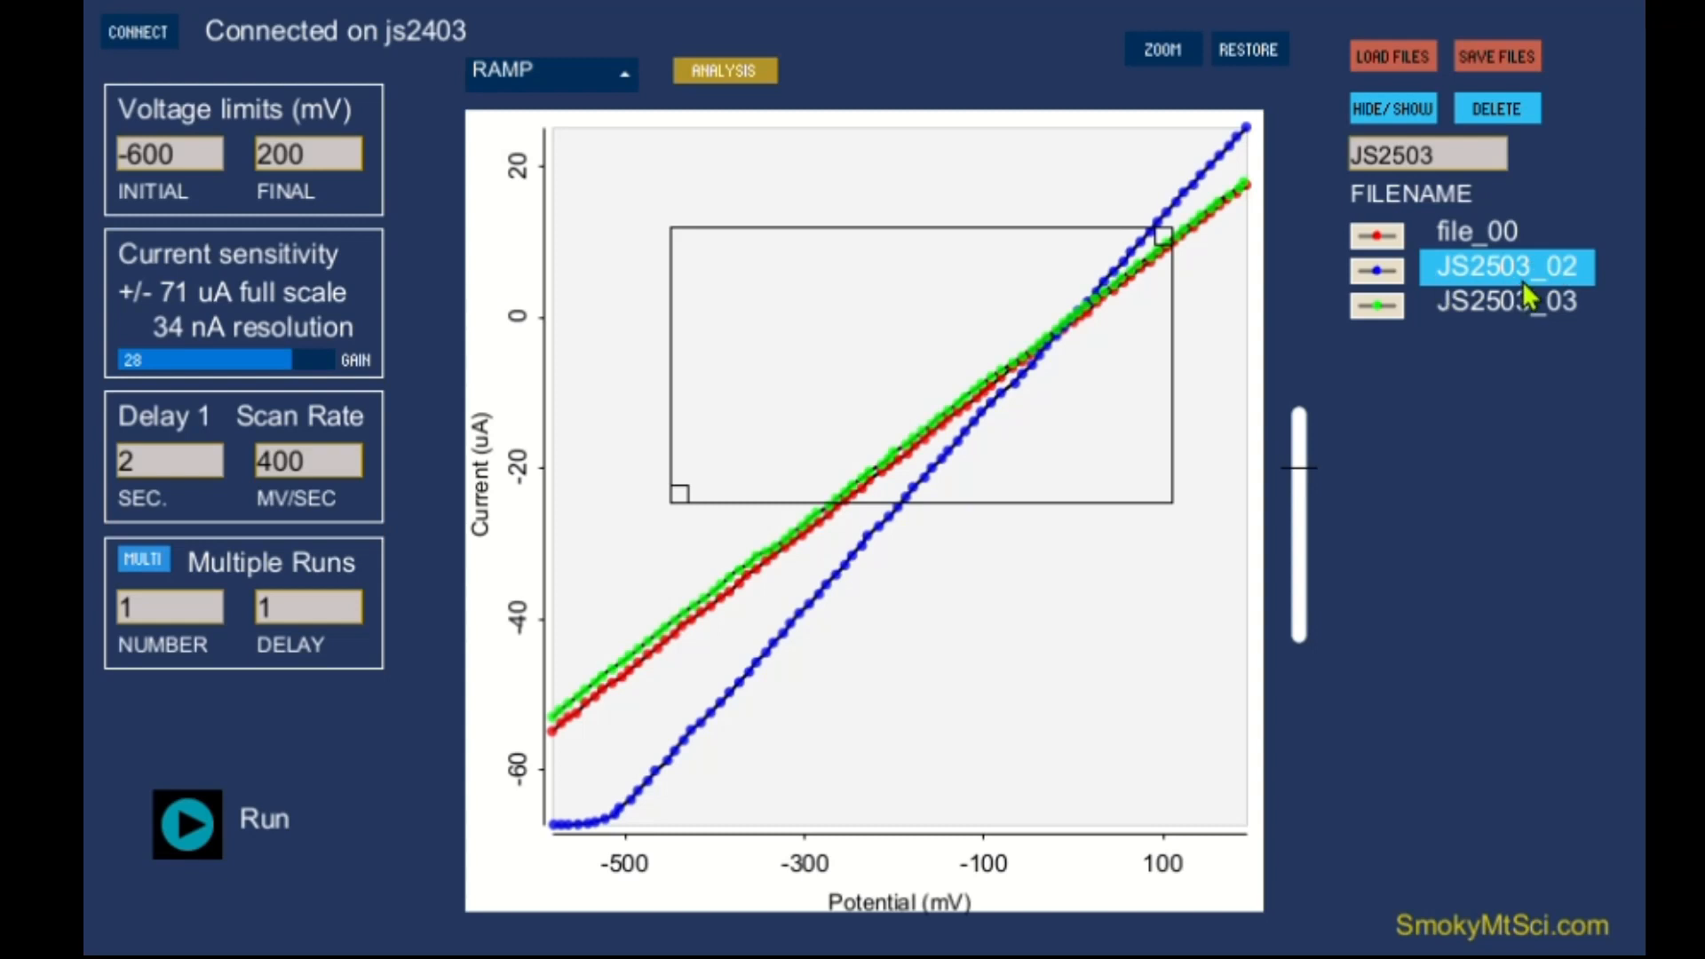
{"action": "left_click", "coordinate": [1409, 114]}
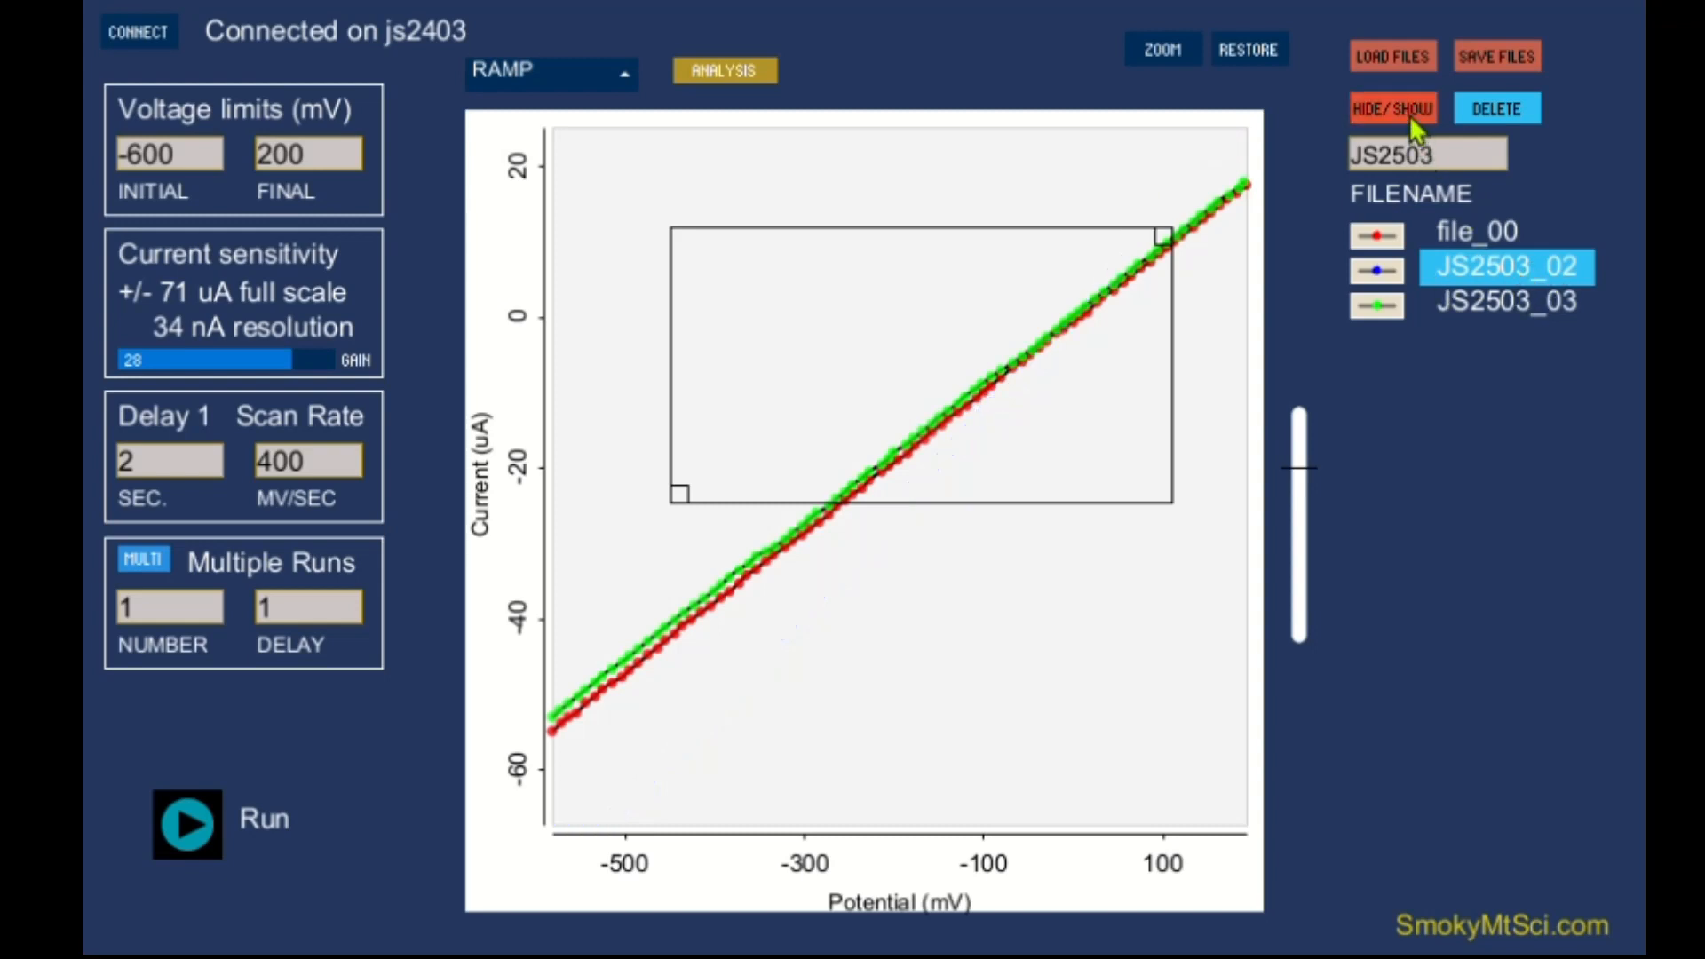
{"action": "left_click", "coordinate": [1434, 119]}
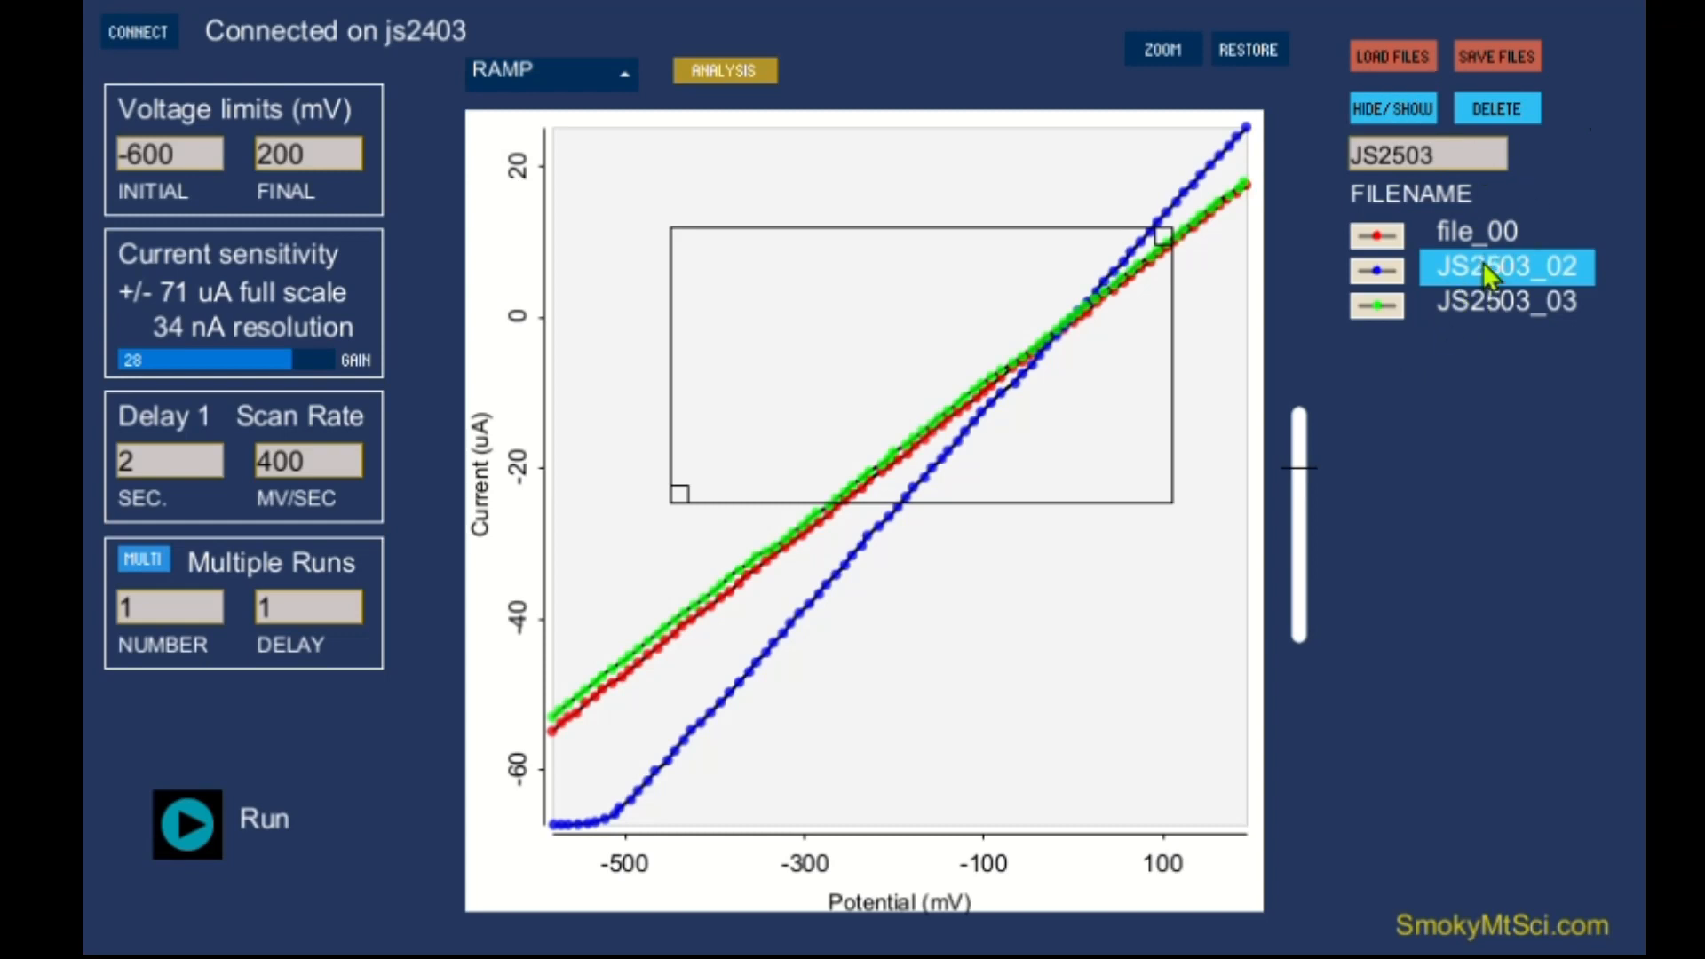
- Save the JS2503_02 and JS2503_03 runs together to file and delete both from the list
{"action": "left_click", "coordinate": [1474, 310], "text": "shift"}
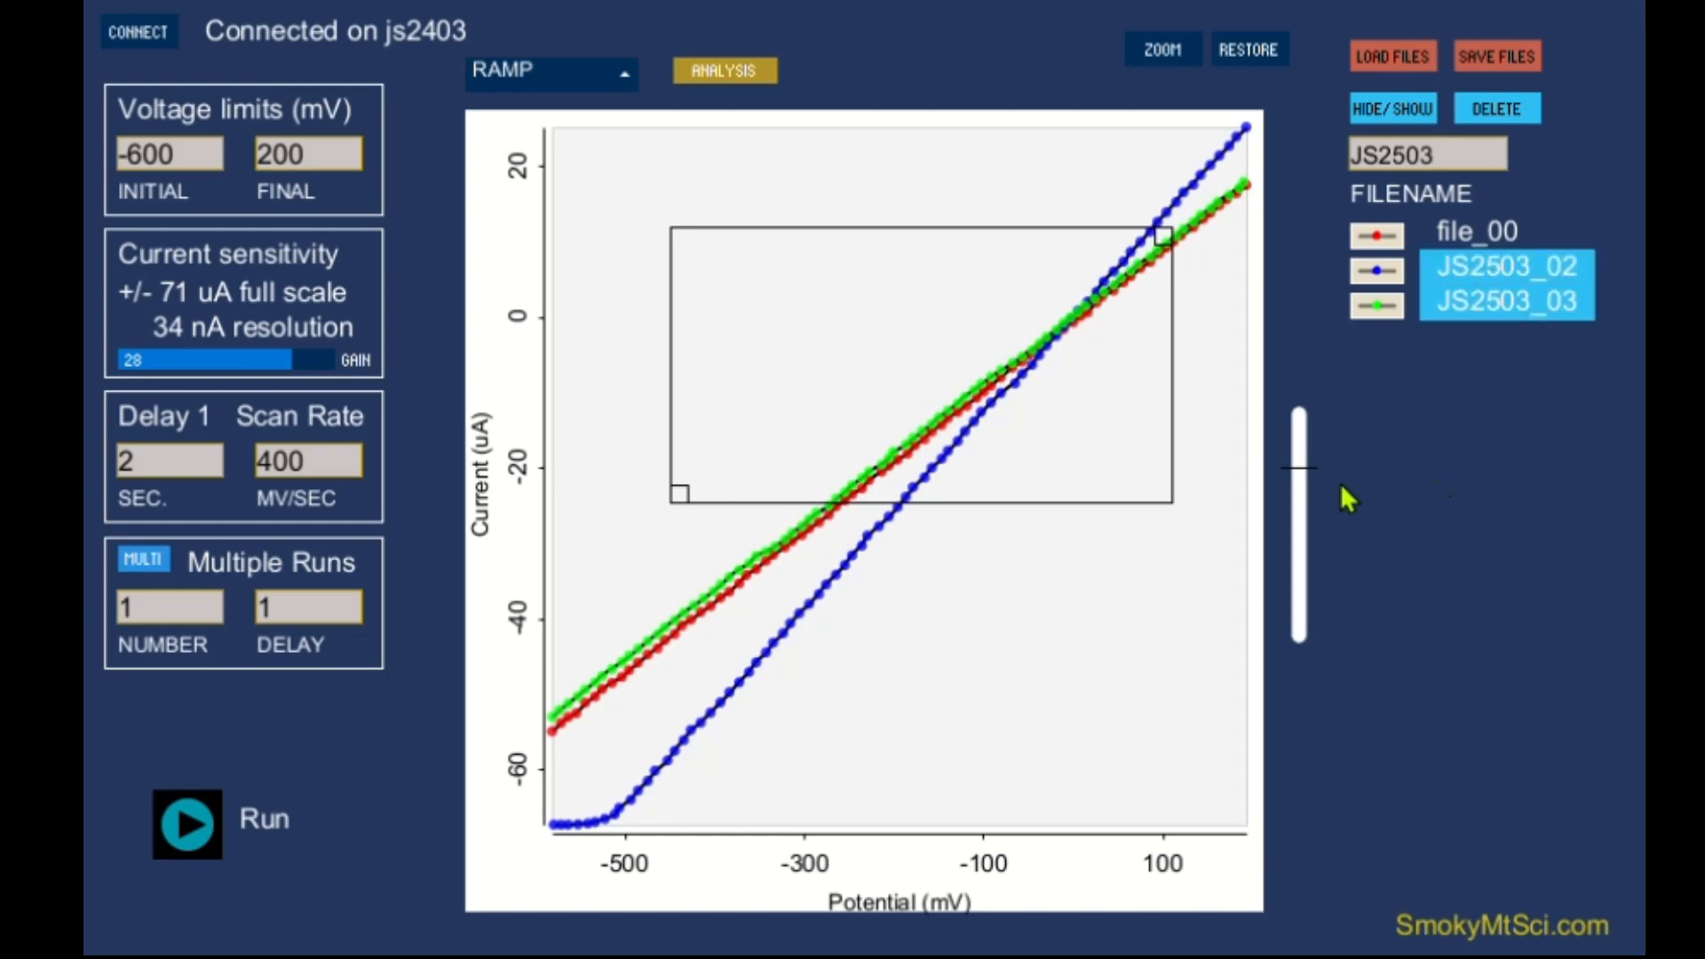
{"action": "left_click", "coordinate": [1497, 55]}
{"action": "left_click", "coordinate": [1522, 109]}
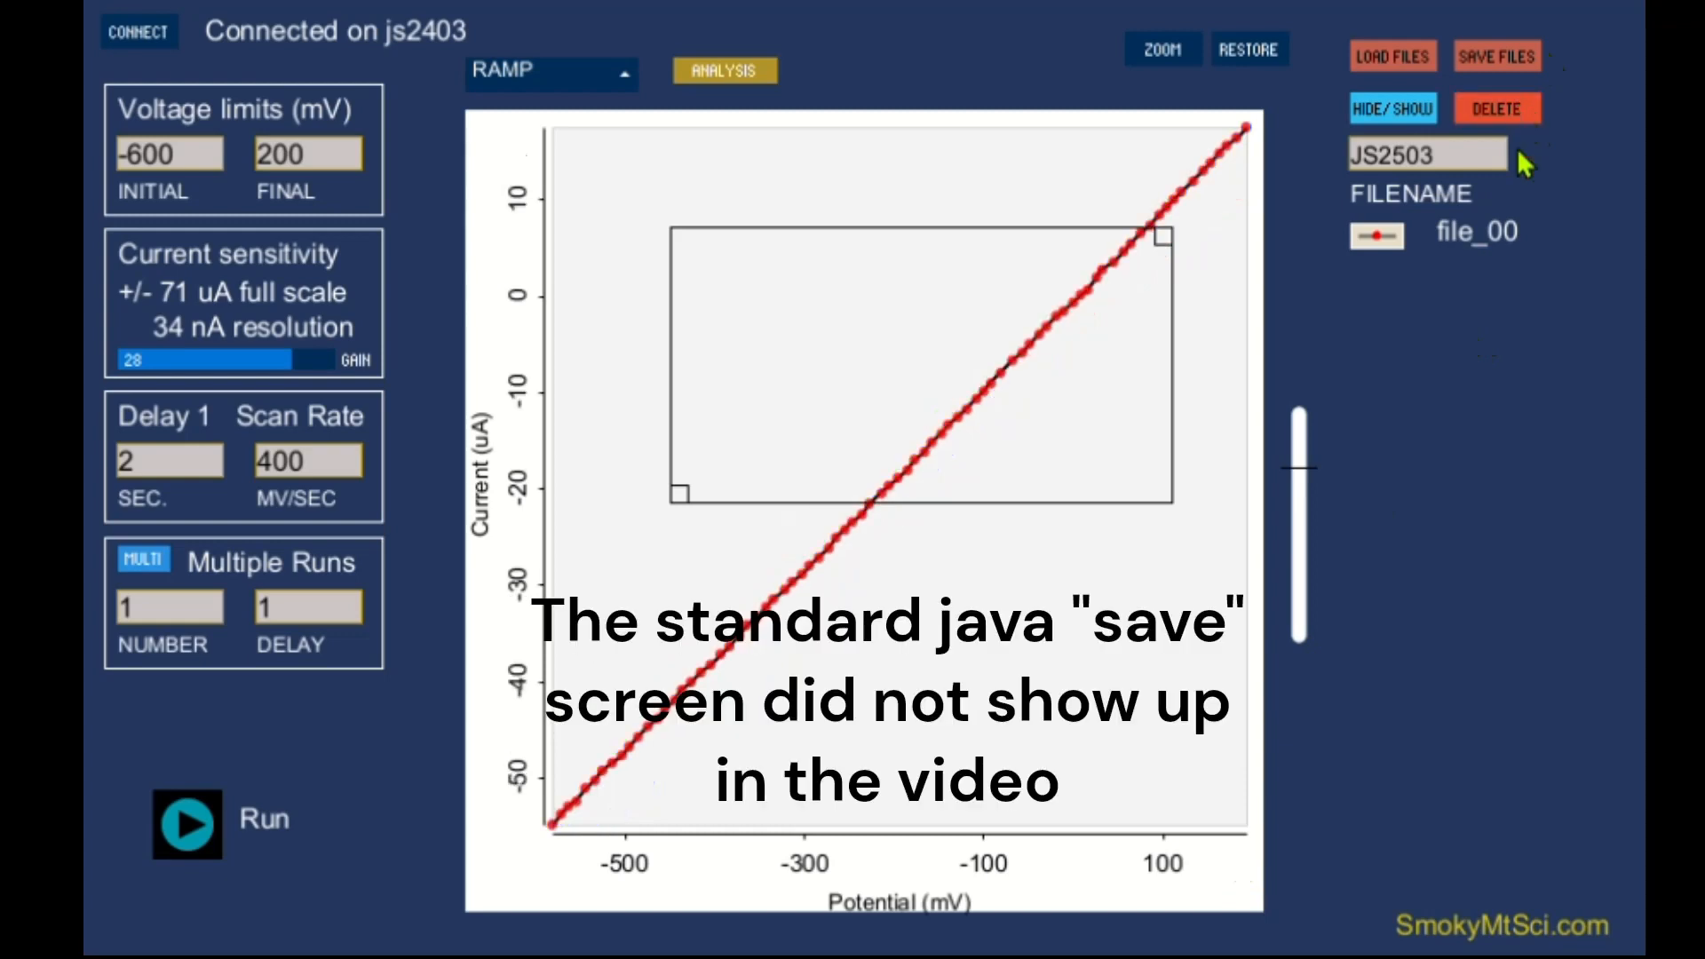